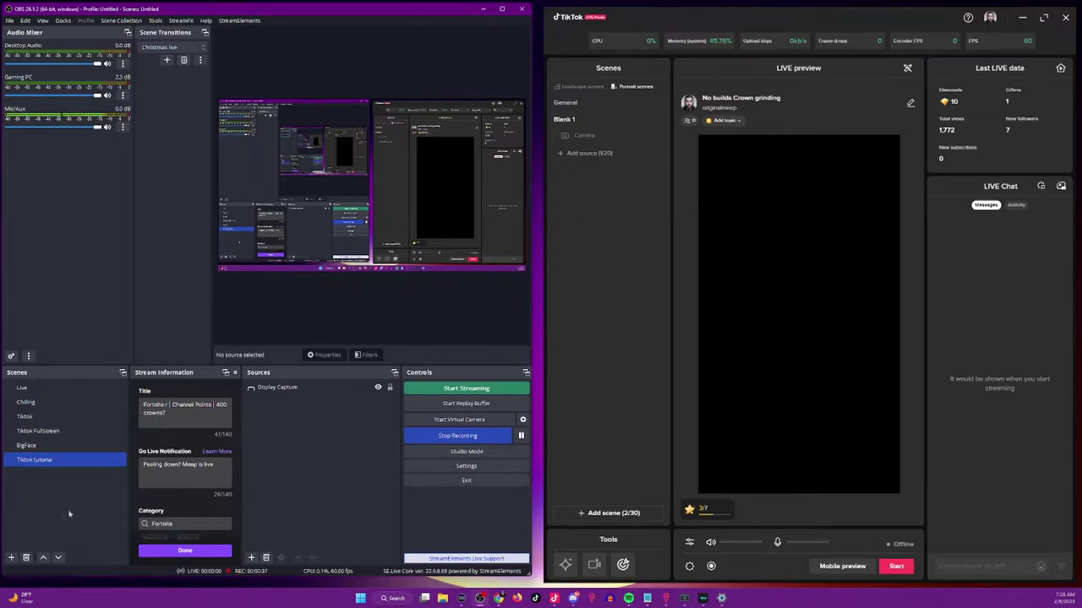
- In OBS, start adding a new scene, cancel it, and select Display Capture
right_click(46, 491)
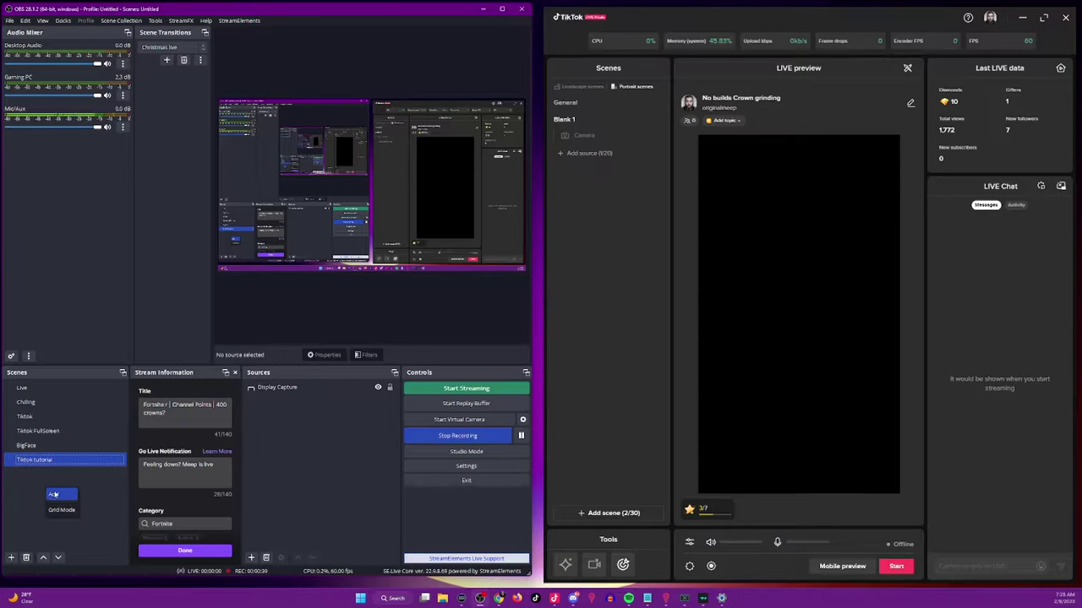
left_click(54, 495)
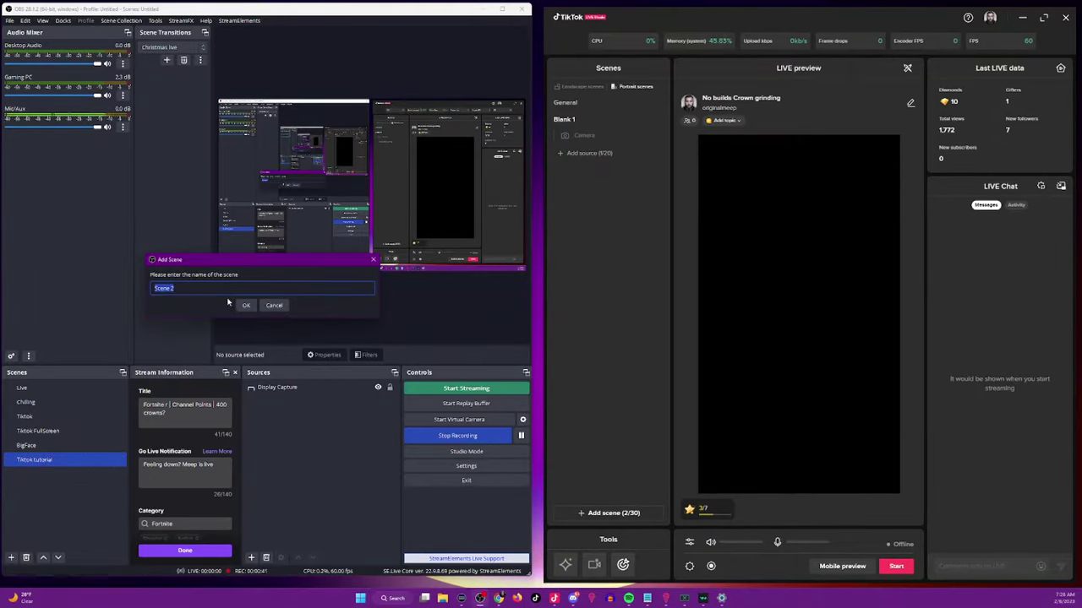
left_click(273, 305)
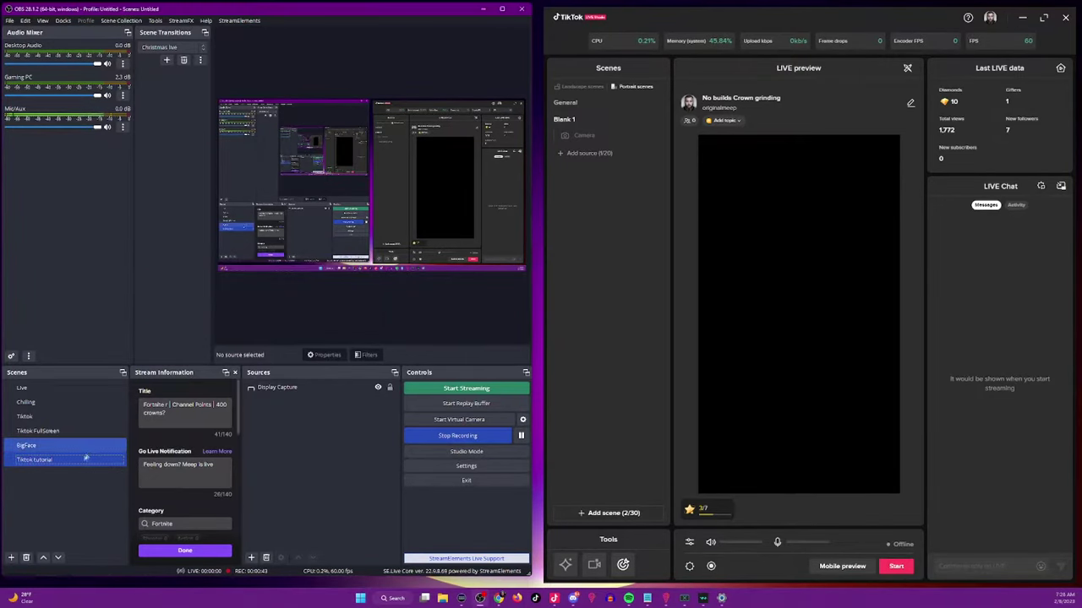
left_click(292, 391)
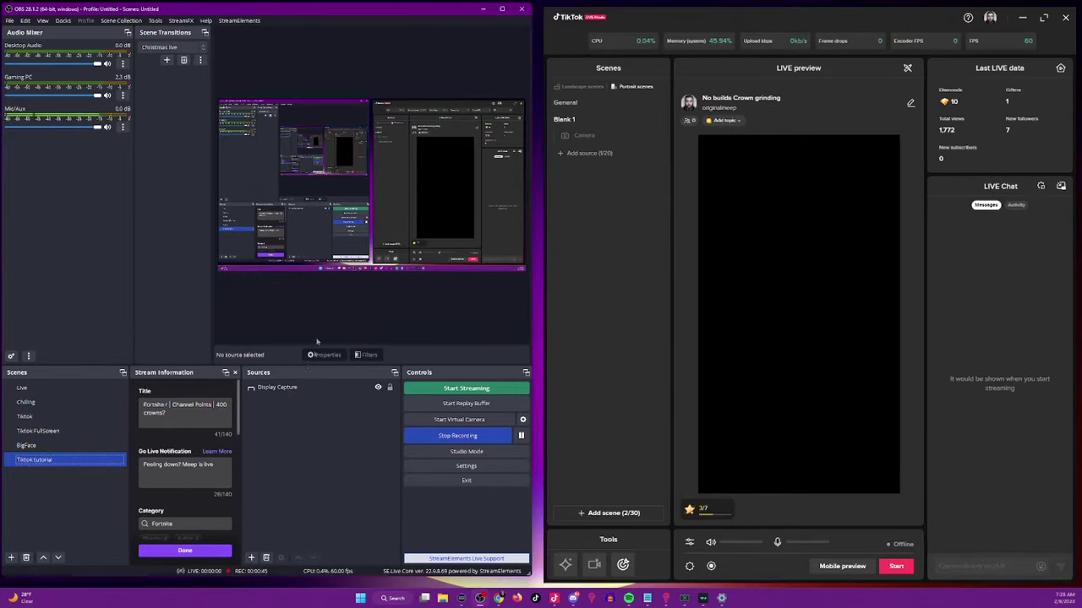
- In TikTok LIVE Studio, try a Camera source with Snap Camera, then abandon it
left_click(656, 257)
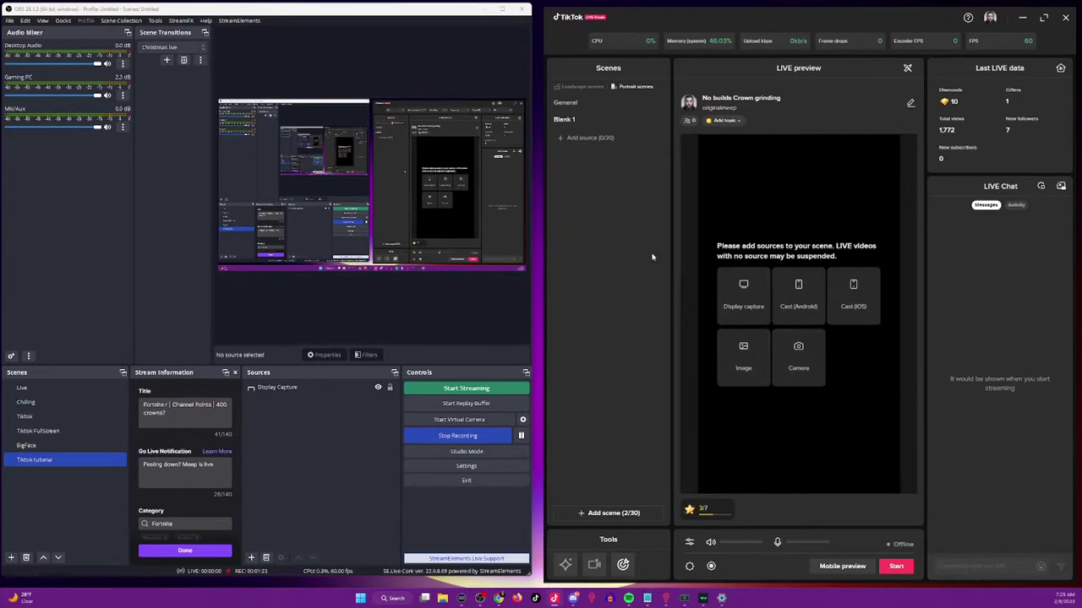
left_click(561, 142)
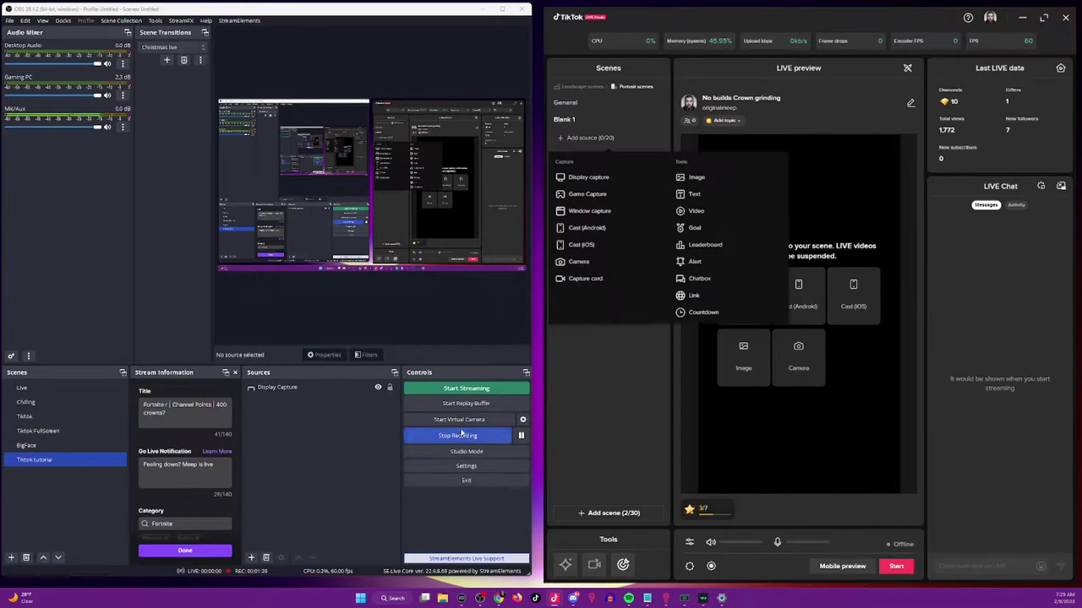
left_click(579, 262)
left_click(943, 313)
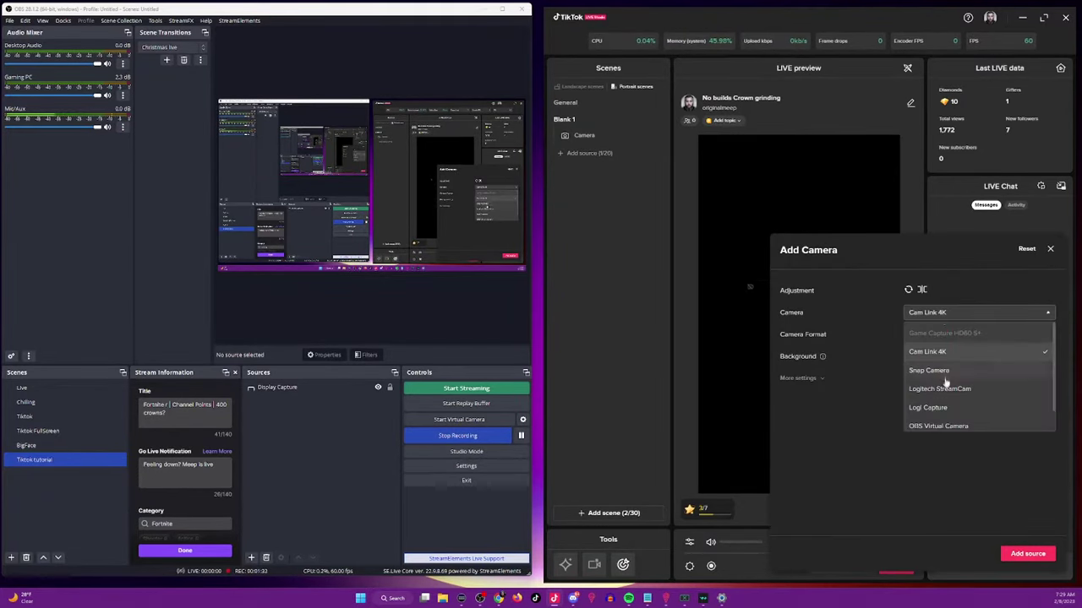
scroll(944, 387, "down", 2)
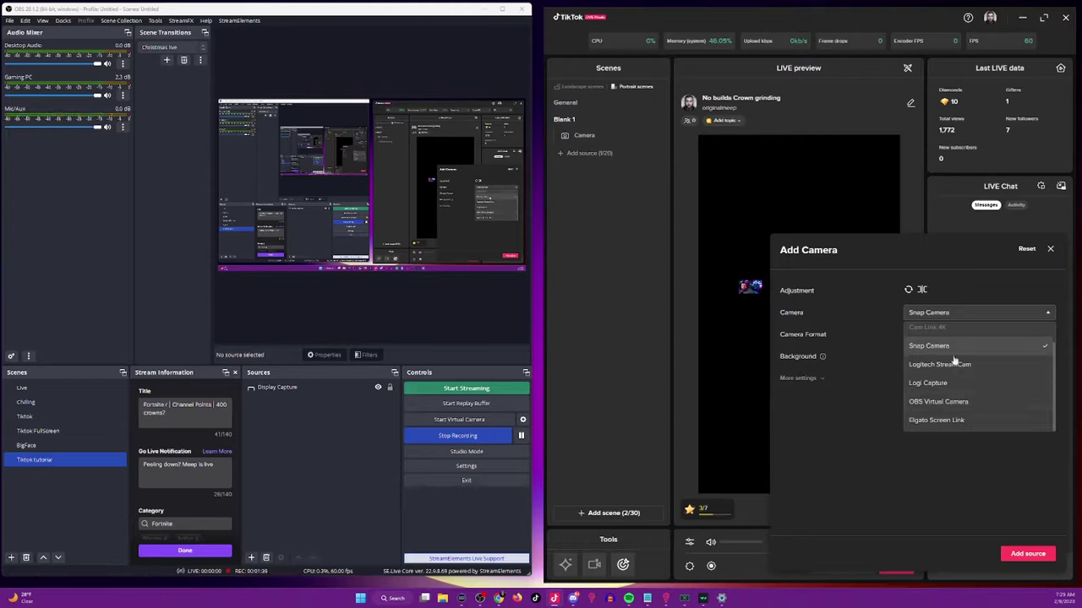
left_click(968, 287)
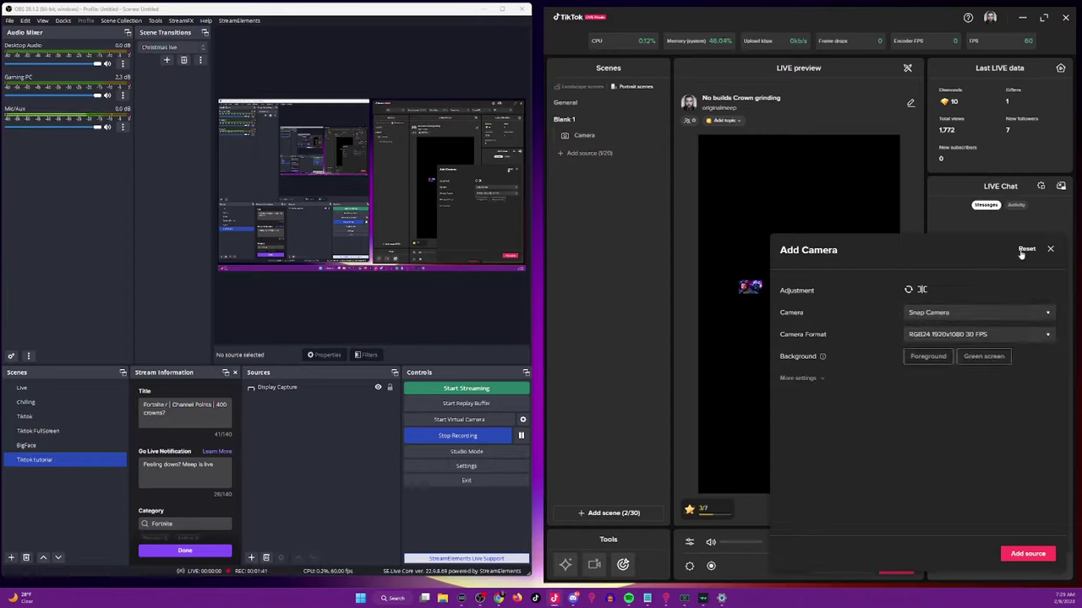
left_click(1048, 250)
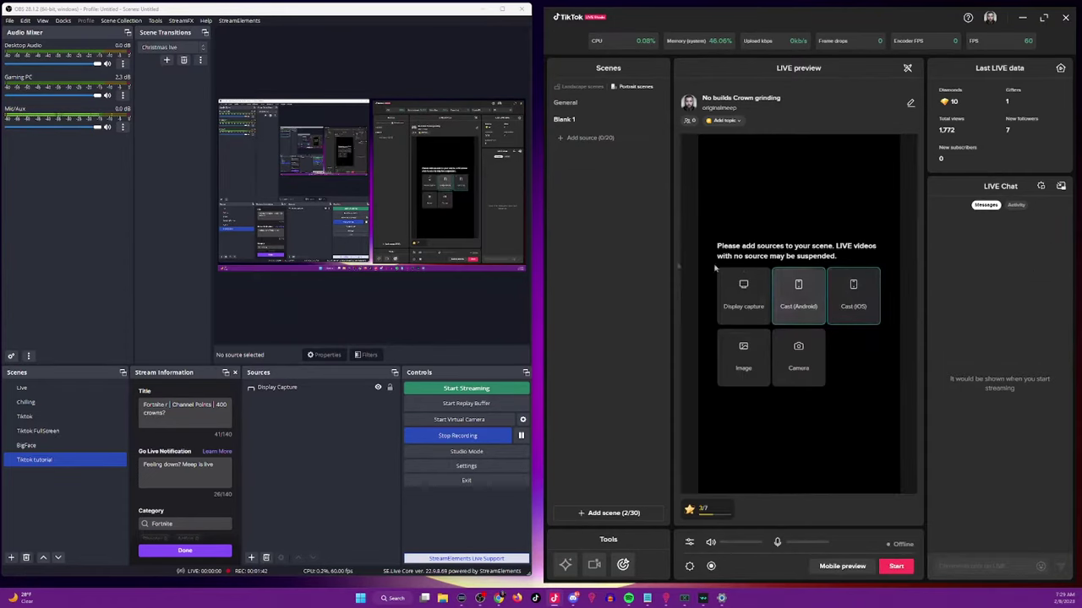
- Add a Capture card source with OBS Virtual Camera as the video device
left_click(587, 138)
left_click(600, 277)
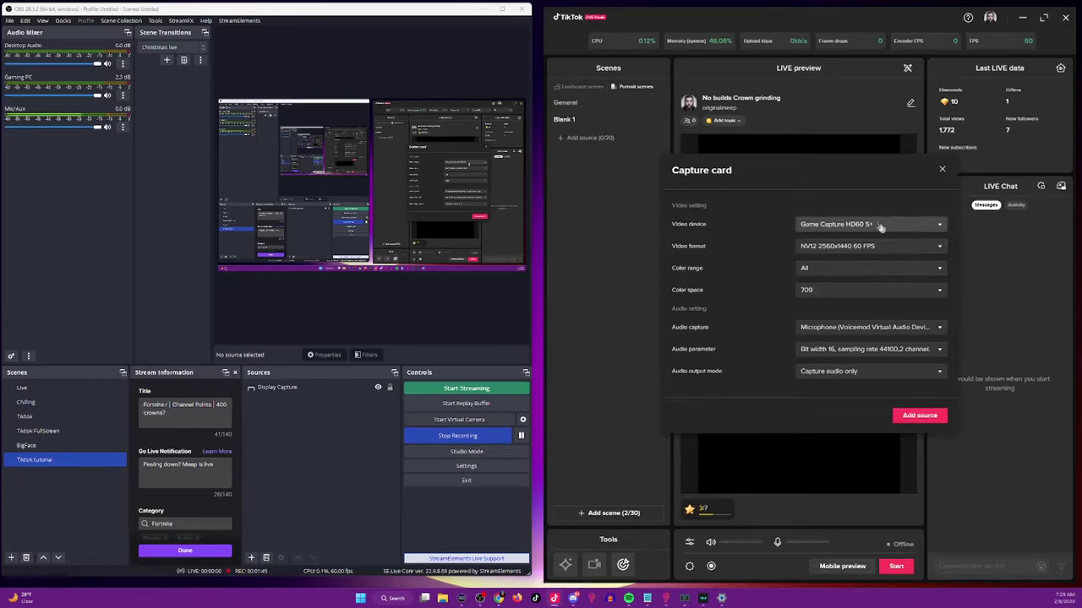
left_click(879, 227)
left_click(845, 317)
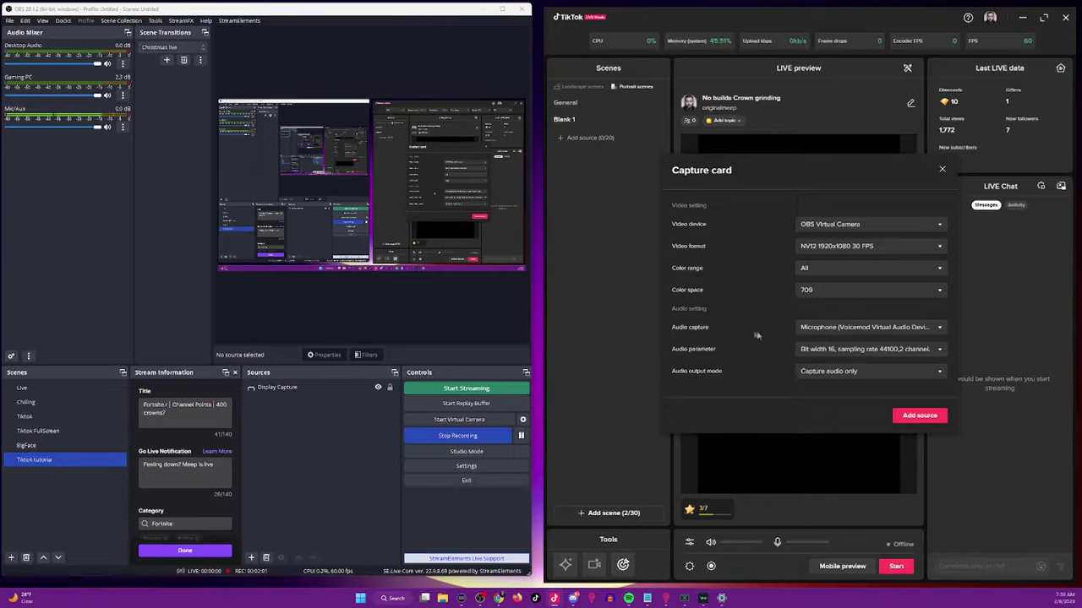
left_click(921, 415)
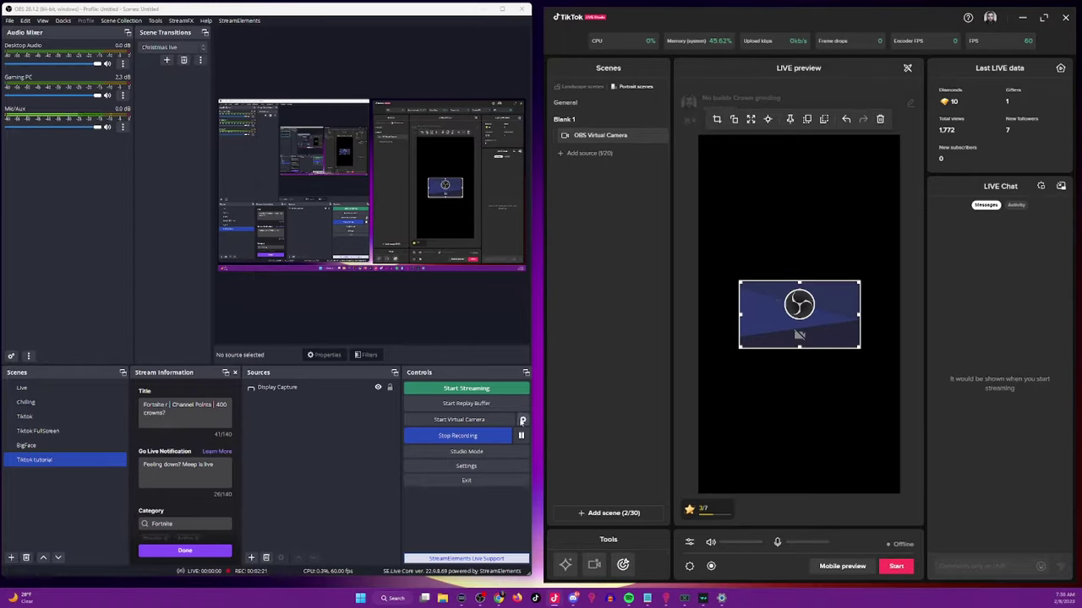
- Set virtual camera output type Scene, selection Tiktok tutorial, and start the virtual camera
left_click(522, 420)
left_click(287, 277)
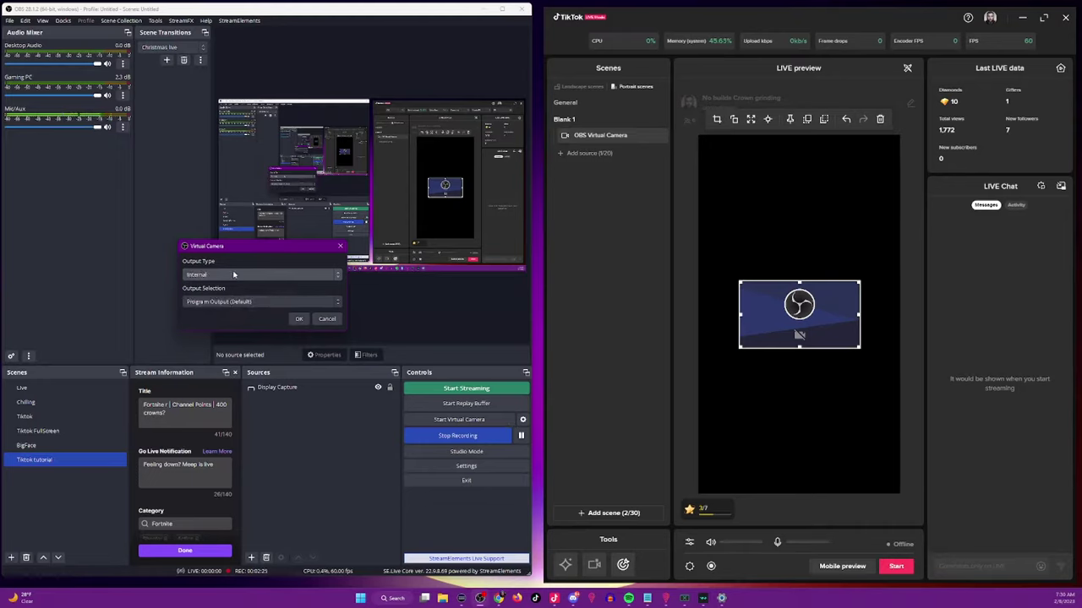
left_click(233, 277)
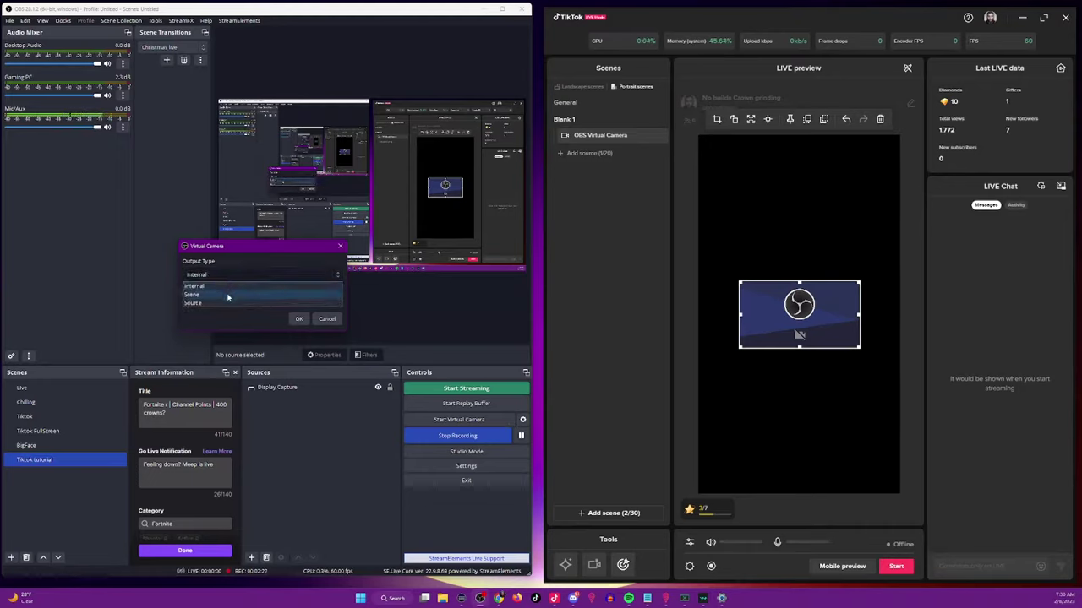
left_click(228, 295)
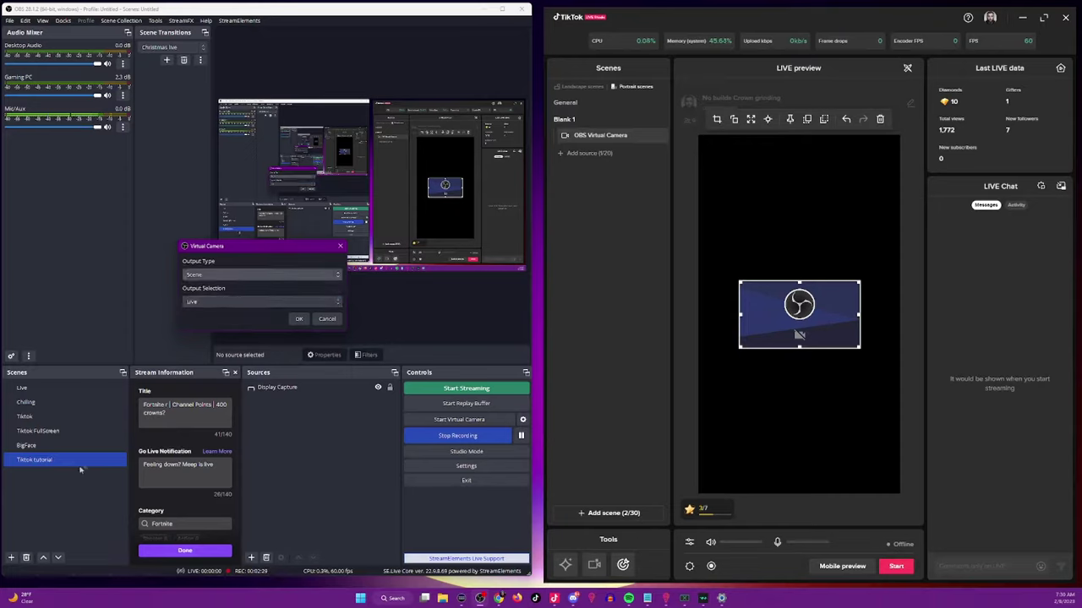
left_click(219, 304)
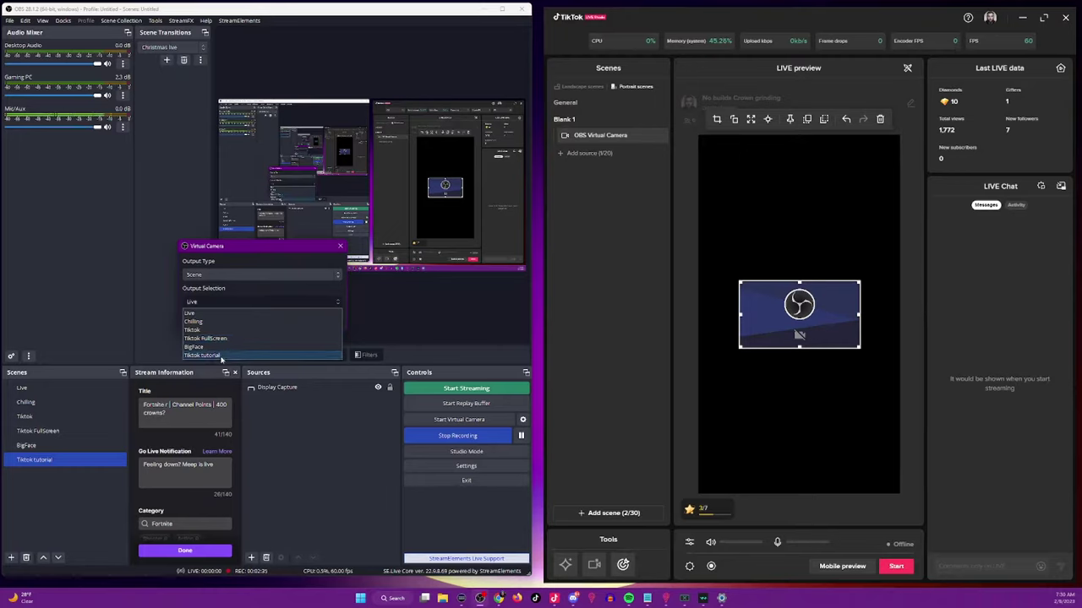
left_click(221, 356)
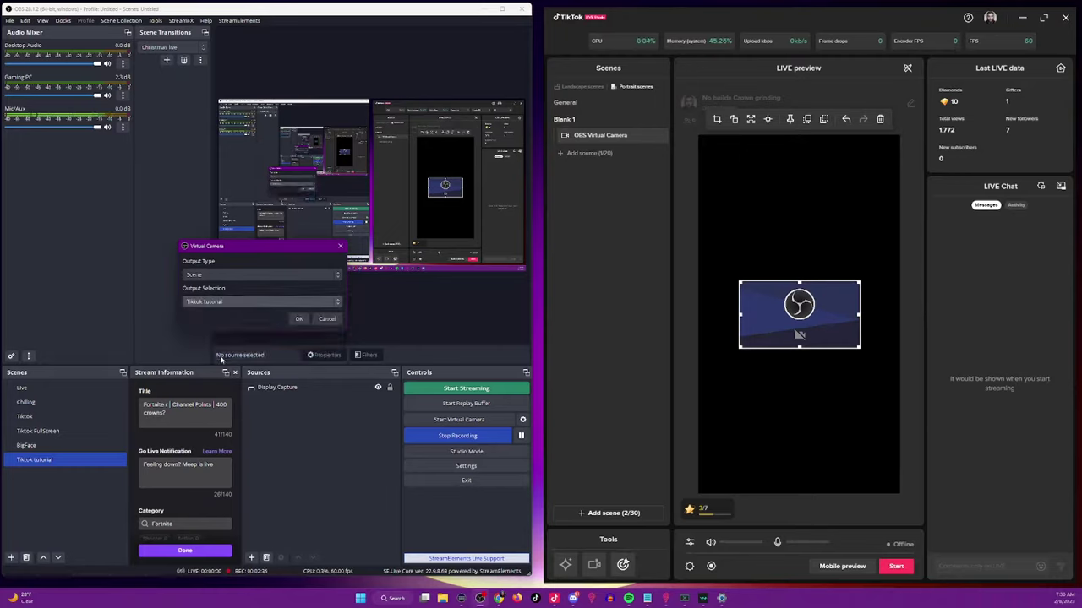
left_click(298, 319)
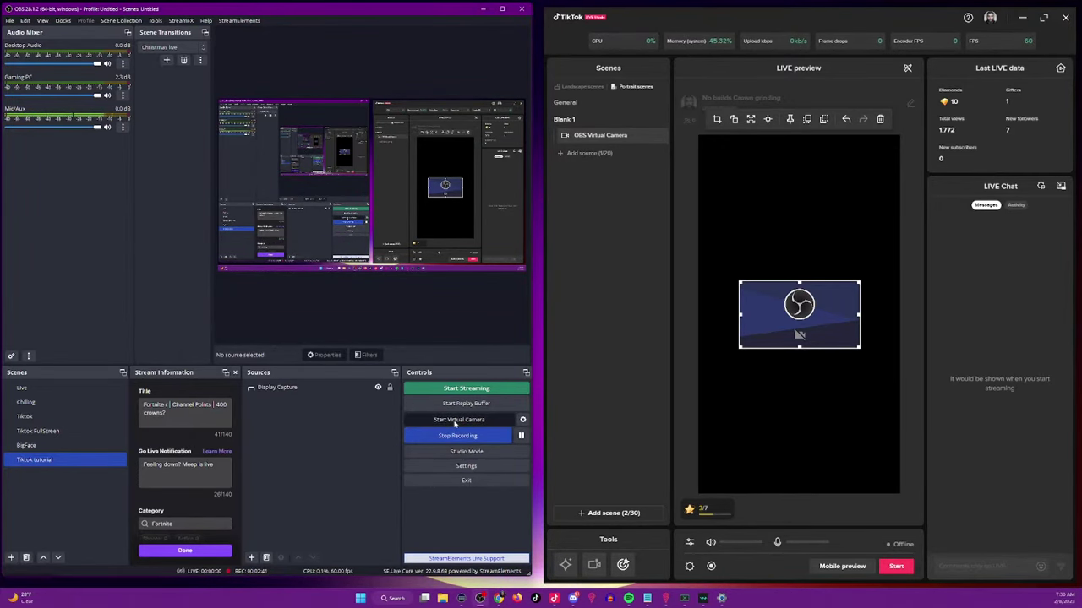
left_click(456, 420)
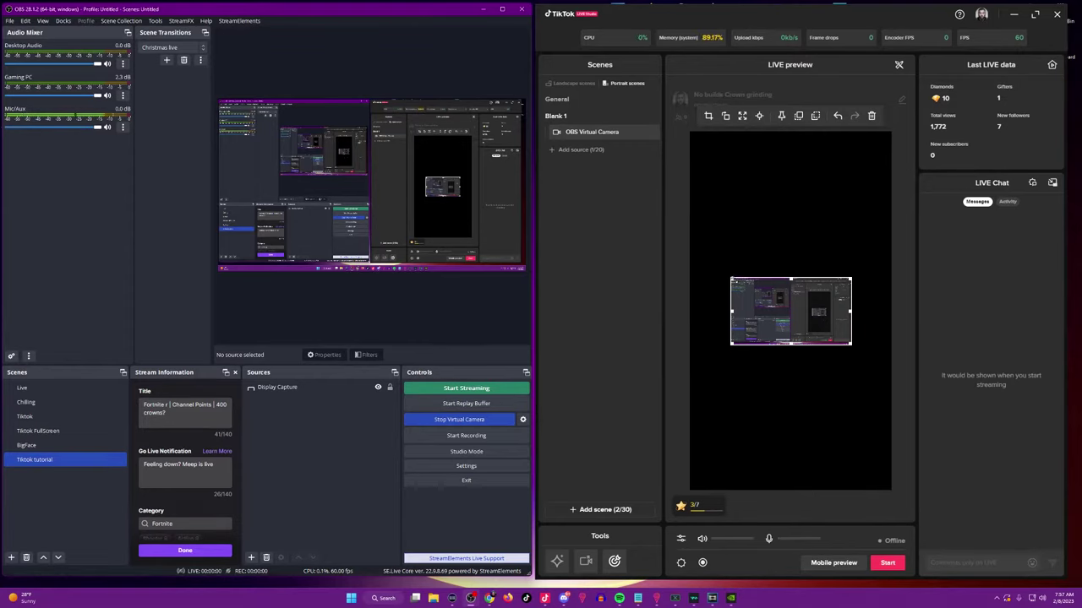
- Enlarge the OBS Virtual Camera feed to span the portrait frame top to bottom and reframe it
left_click_drag(730, 279, 700, 194)
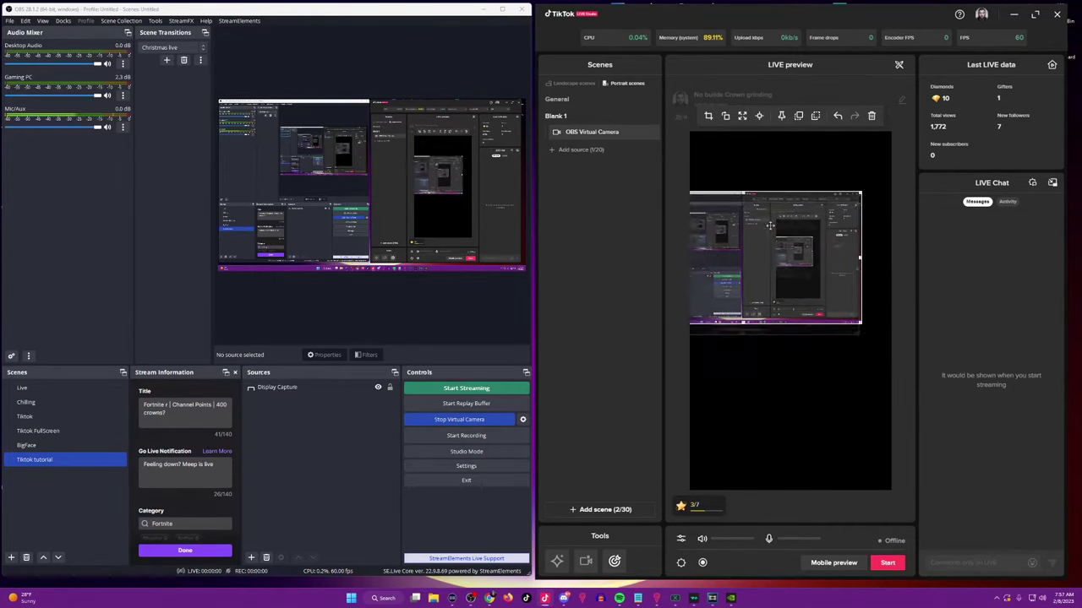
mouse_move(699, 195)
left_mouse_down()
mouse_move(805, 189)
mouse_move(805, 176)
left_mouse_up()
left_click_drag(787, 269, 785, 487)
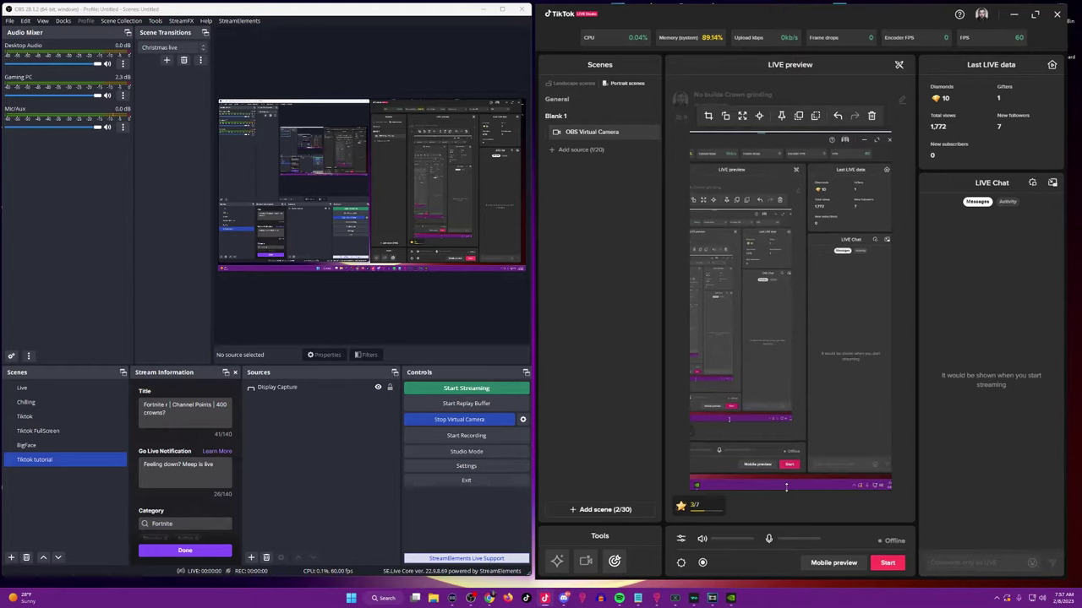
mouse_move(847, 370)
left_mouse_down()
mouse_move(880, 355)
mouse_move(781, 342)
left_mouse_up()
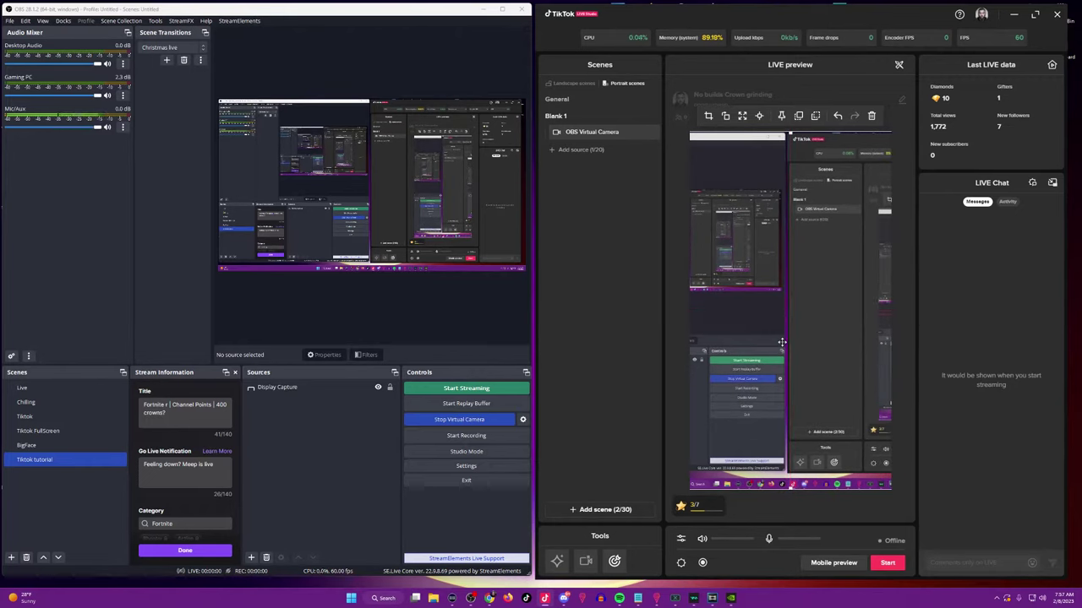
- Begin creating a Game Capture source, then cancel it
right_click(302, 408)
mouse_move(336, 417)
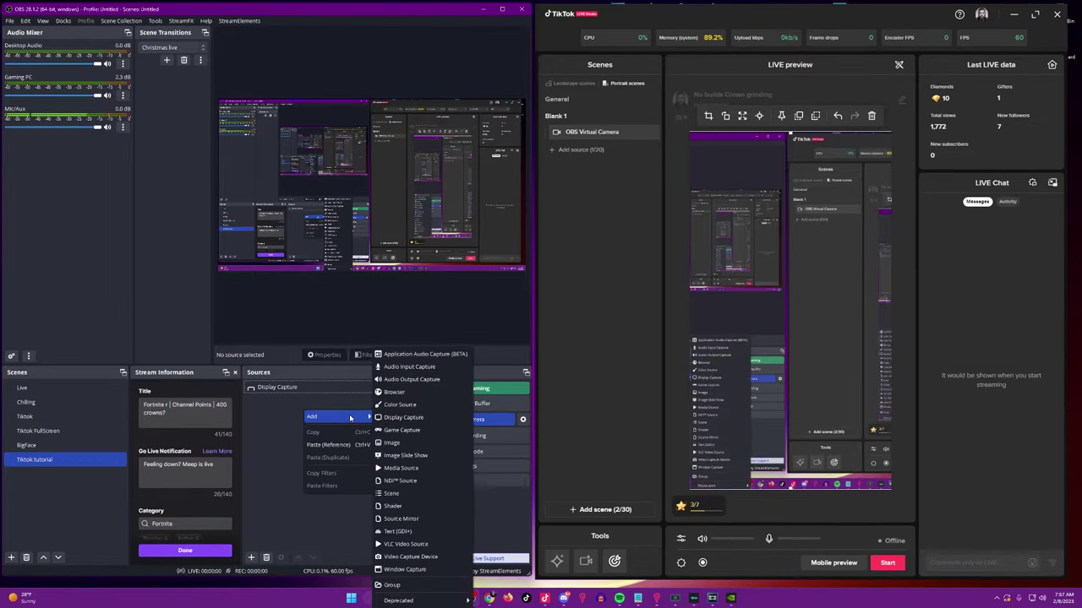
left_click(420, 431)
left_click(196, 264)
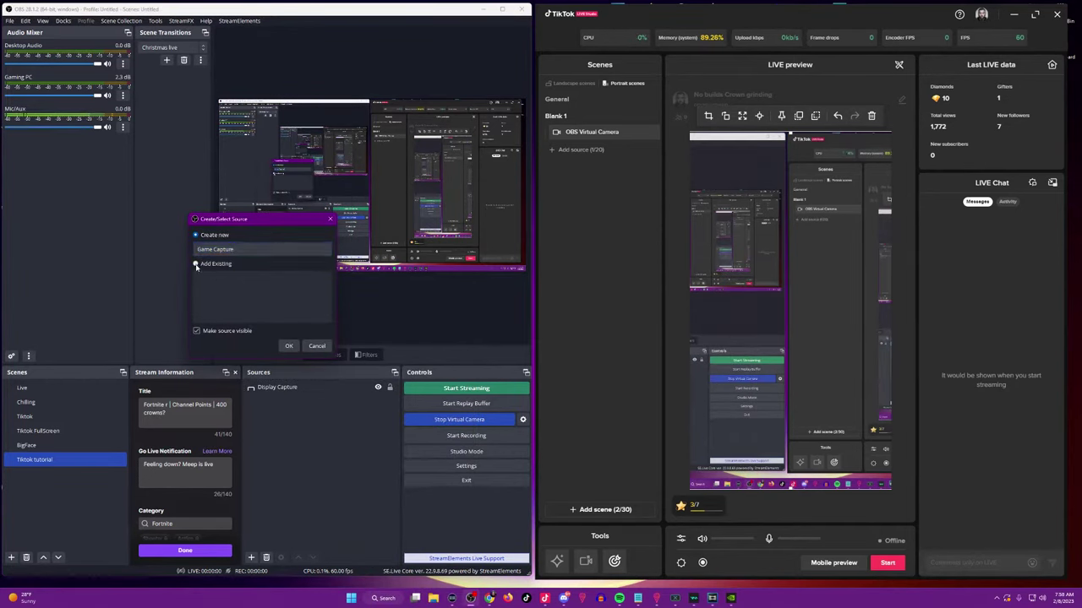
left_click(313, 346)
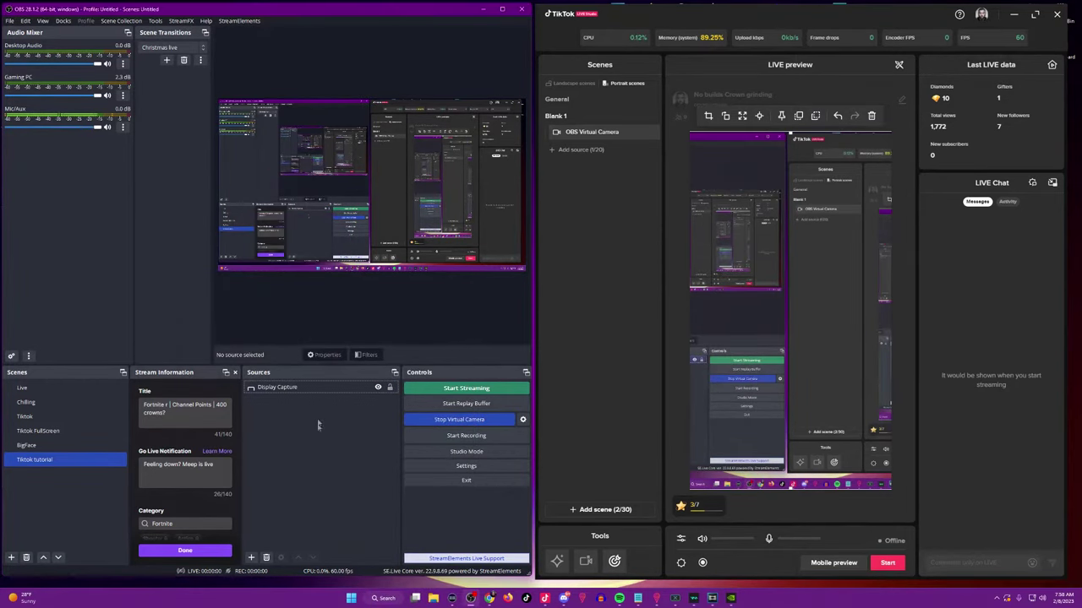
- Add the existing Game PC source to the scene as a Video Capture Device
right_click(319, 433)
mouse_move(348, 437)
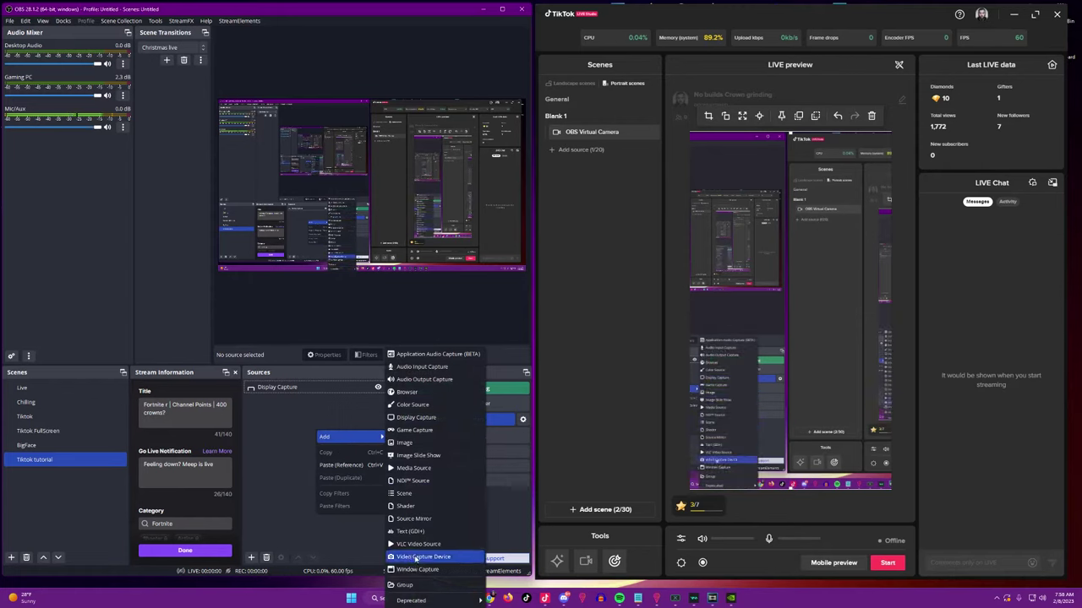
left_click(415, 559)
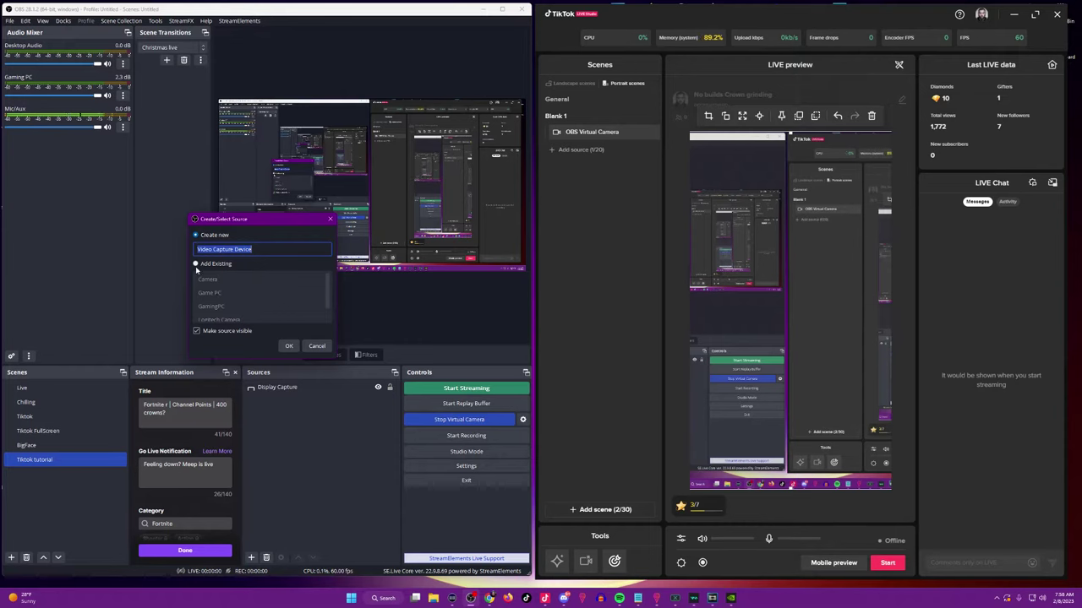
left_click(196, 263)
left_click(245, 293)
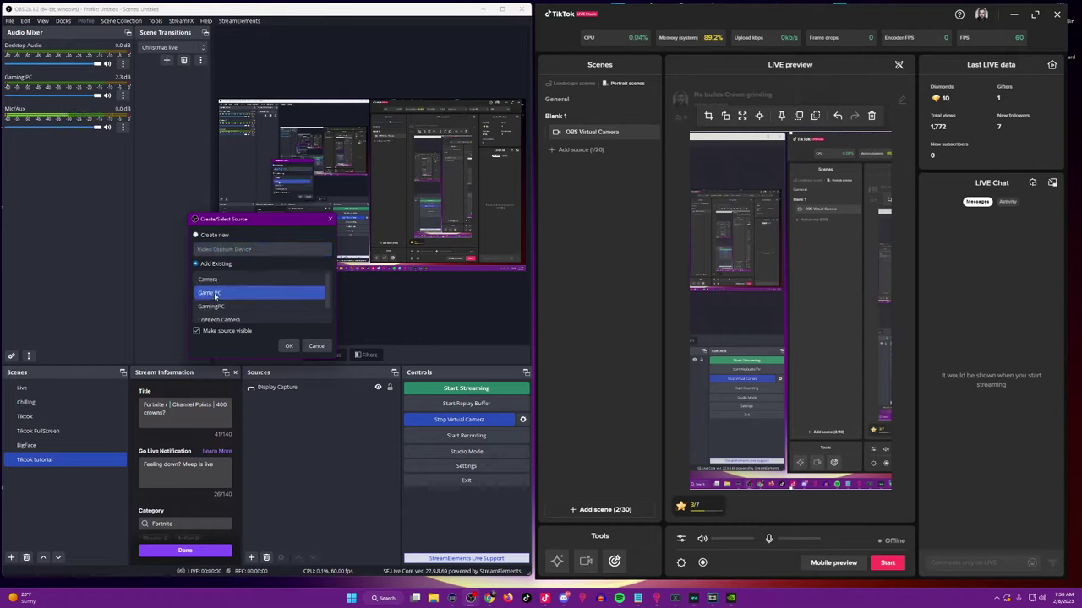
left_click(294, 345)
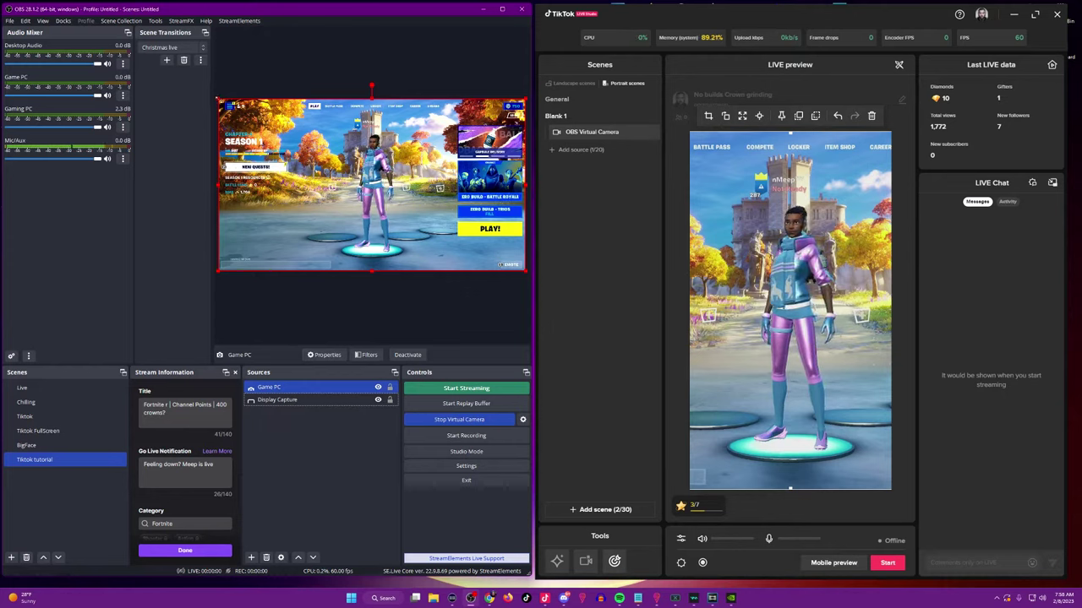
- Shrink the Game PC capture and center it in the lower middle of the canvas
left_click_drag(372, 99, 373, 172)
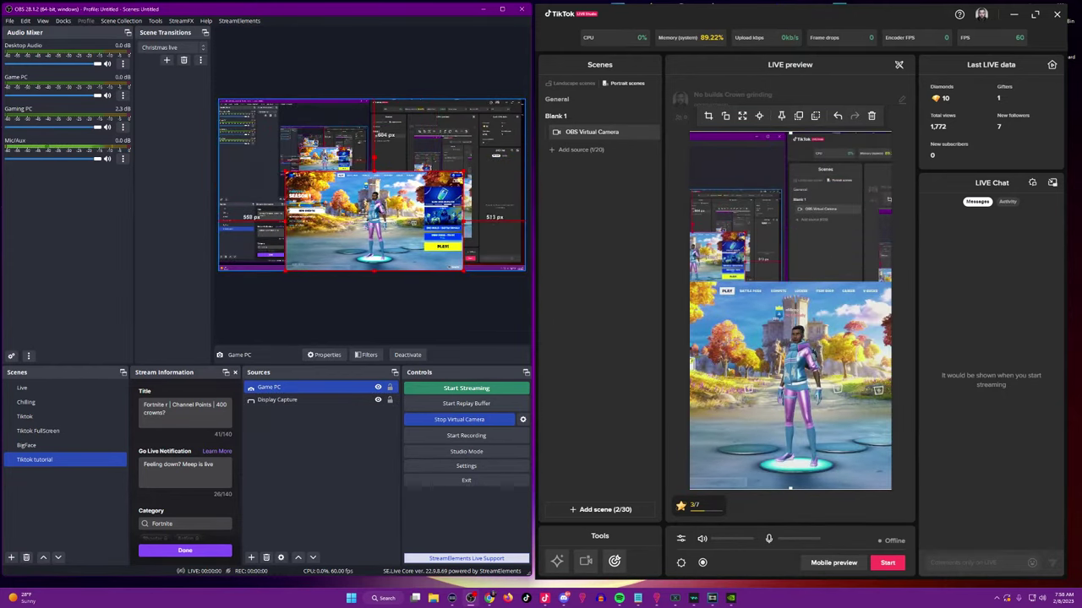
left_click_drag(372, 218, 355, 218)
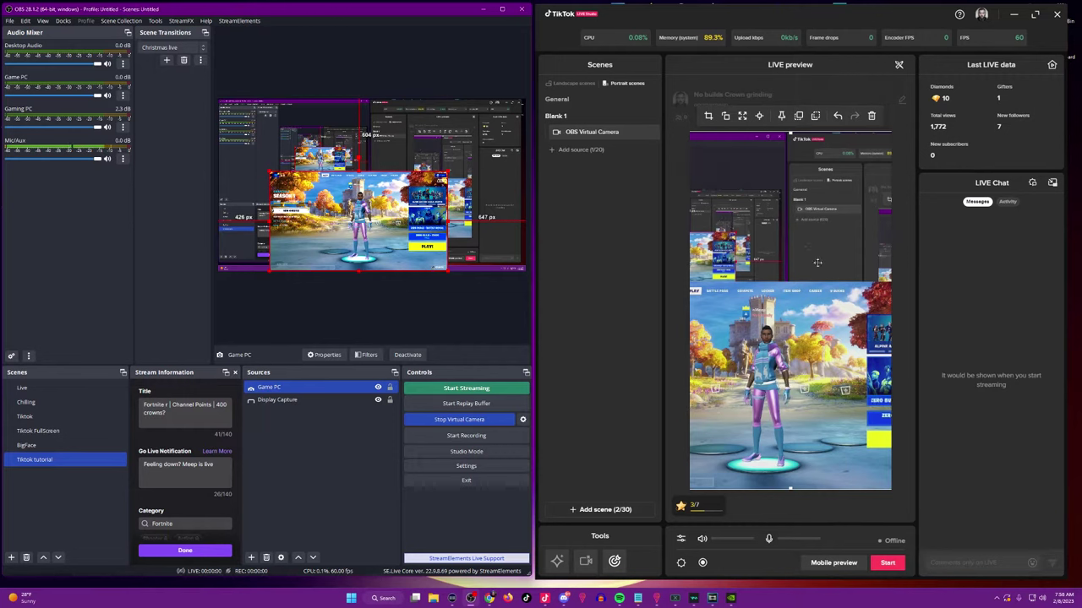
left_click_drag(356, 218, 363, 218)
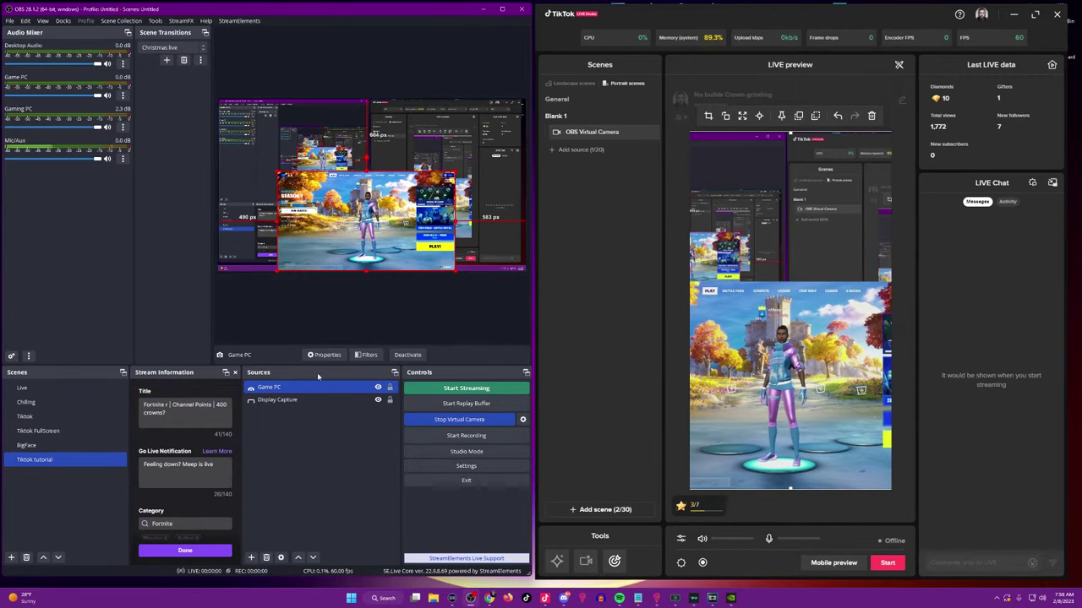
right_click(310, 423)
mouse_move(338, 430)
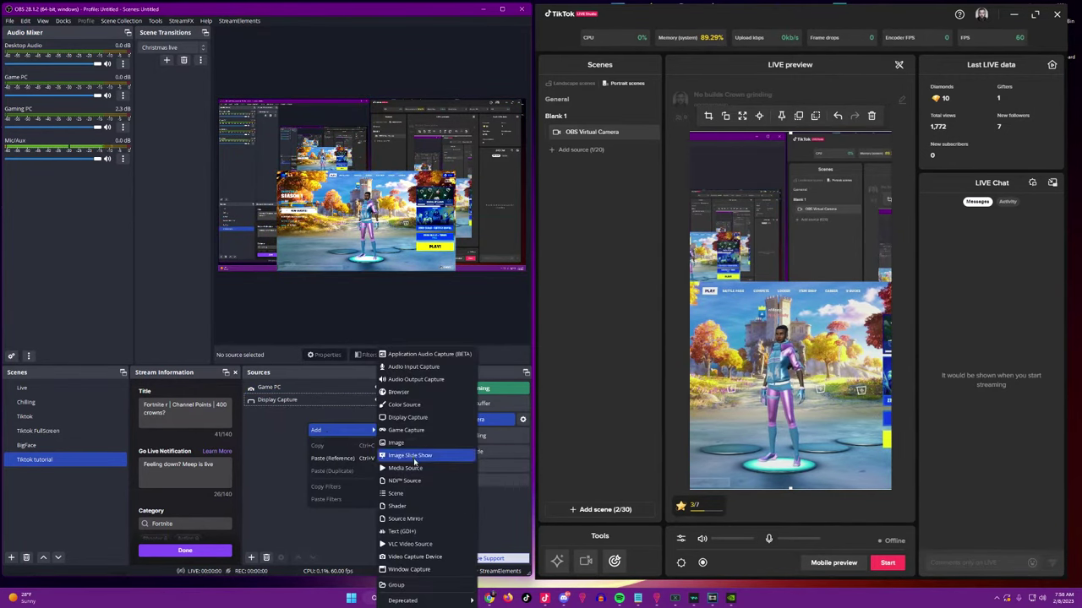
- Reuse the existing Camera video capture device so the webcam appears in the Tiktok tutorial scene
left_click(414, 556)
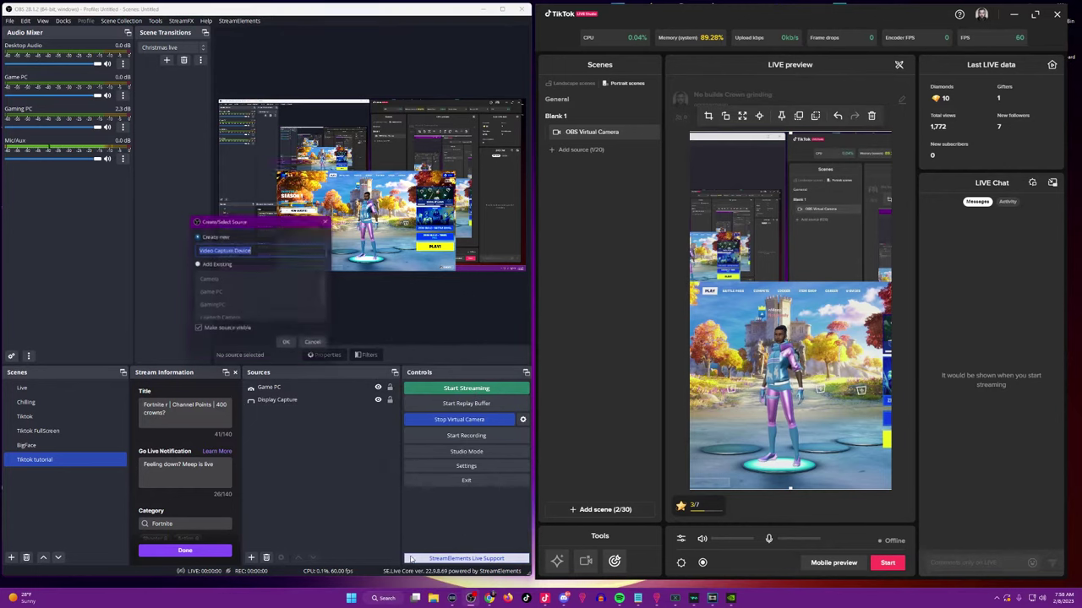
left_click(196, 263)
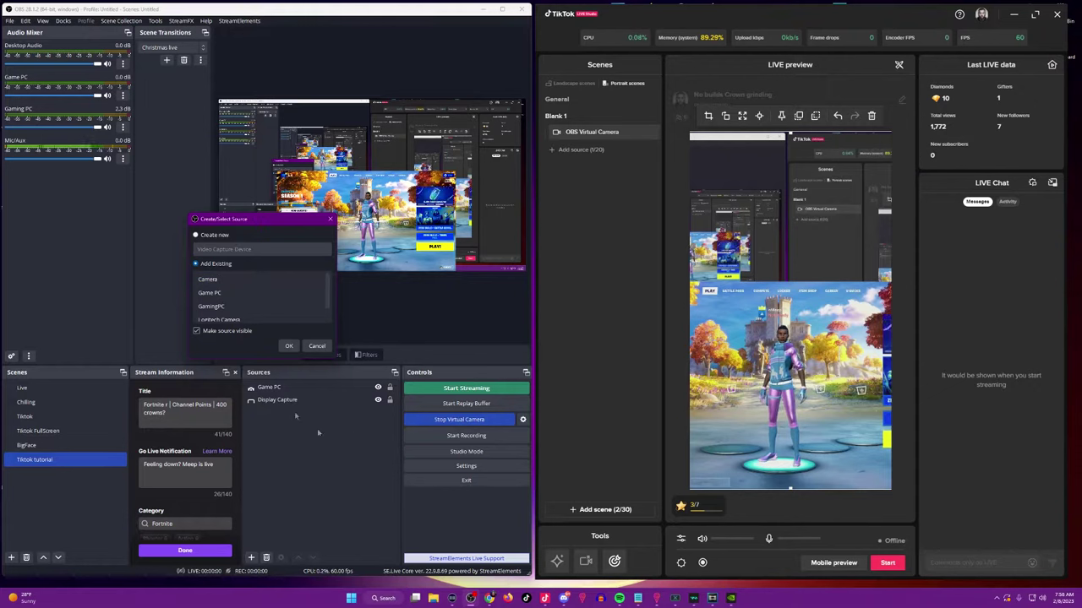
left_click(238, 280)
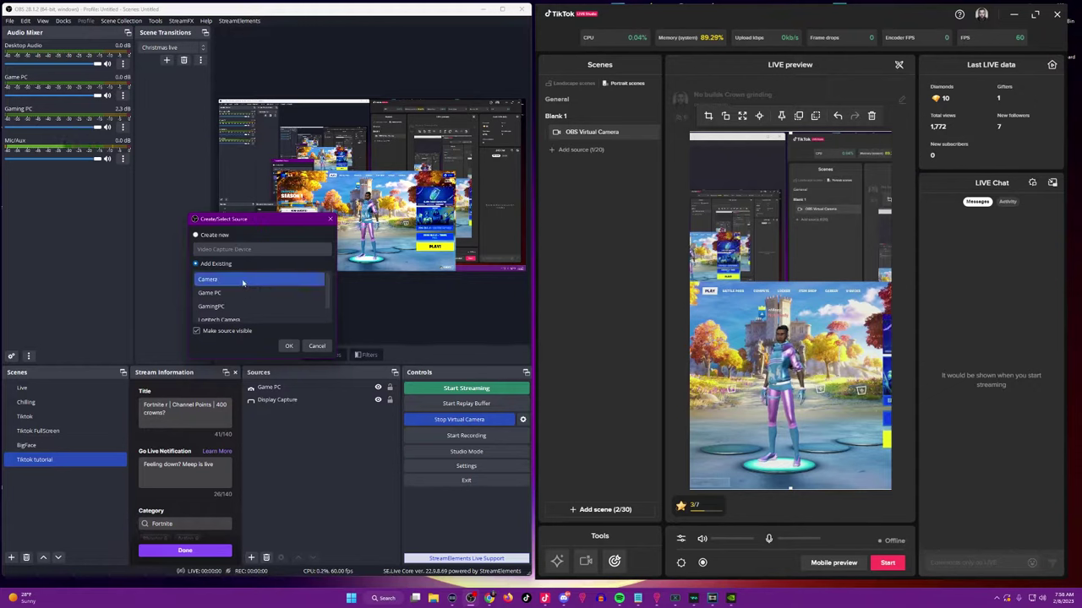
left_click(289, 346)
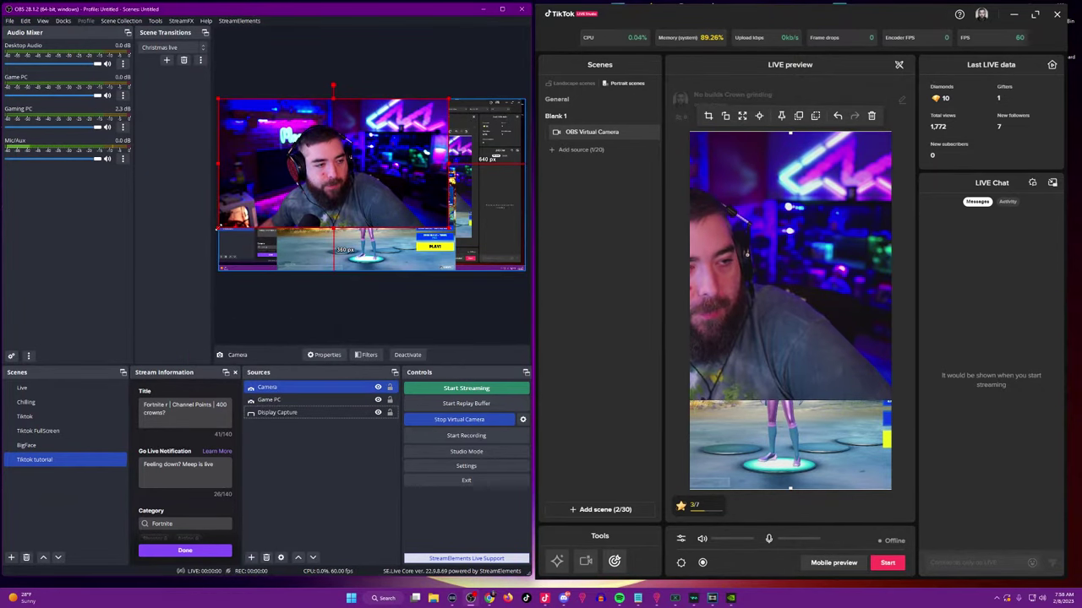
- Shrink the webcam above the game capture, then move and enlarge Game PC
left_click_drag(298, 182, 314, 174)
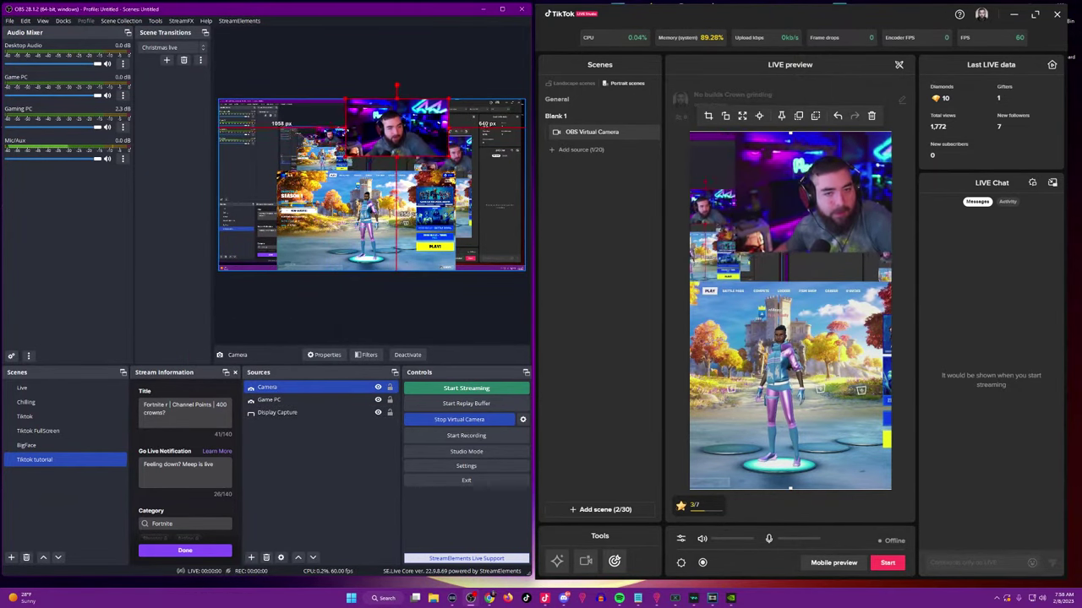
left_click_drag(385, 153, 363, 150)
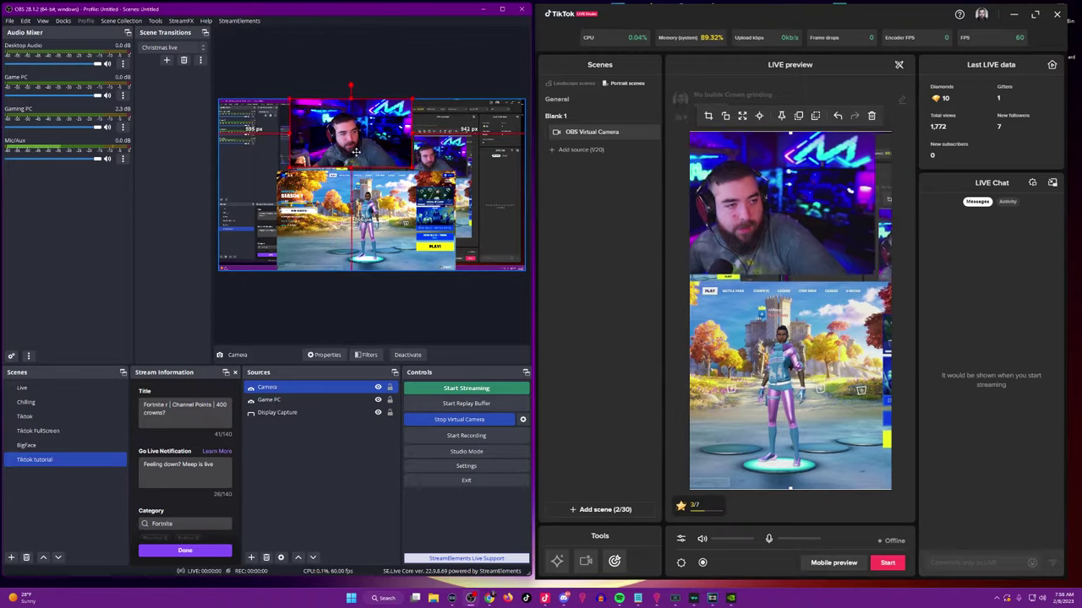
left_click(390, 238)
left_click_drag(391, 237, 386, 233)
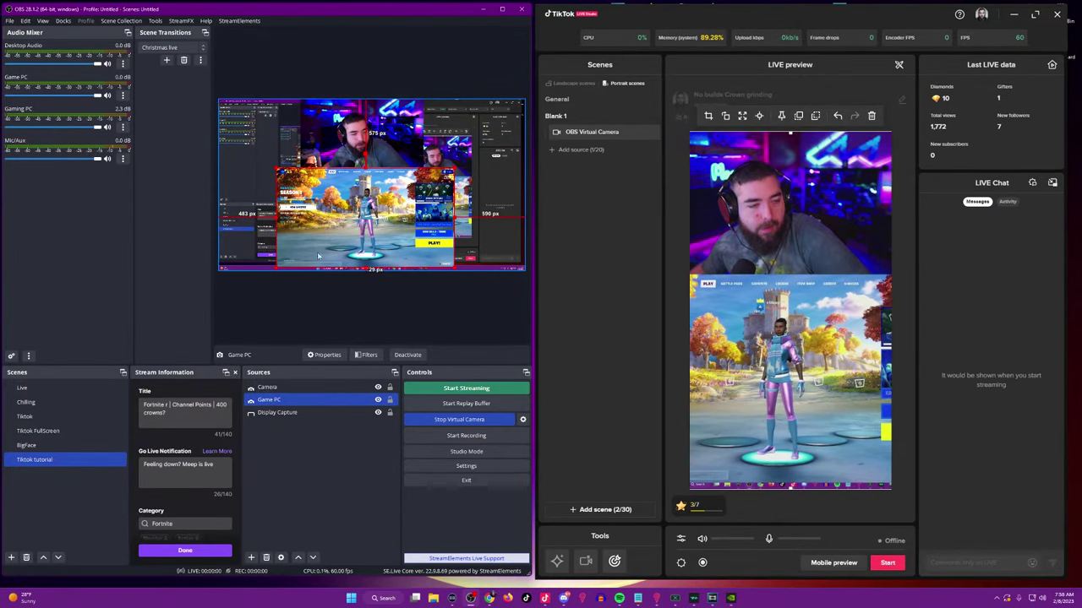
left_click_drag(366, 268, 367, 273)
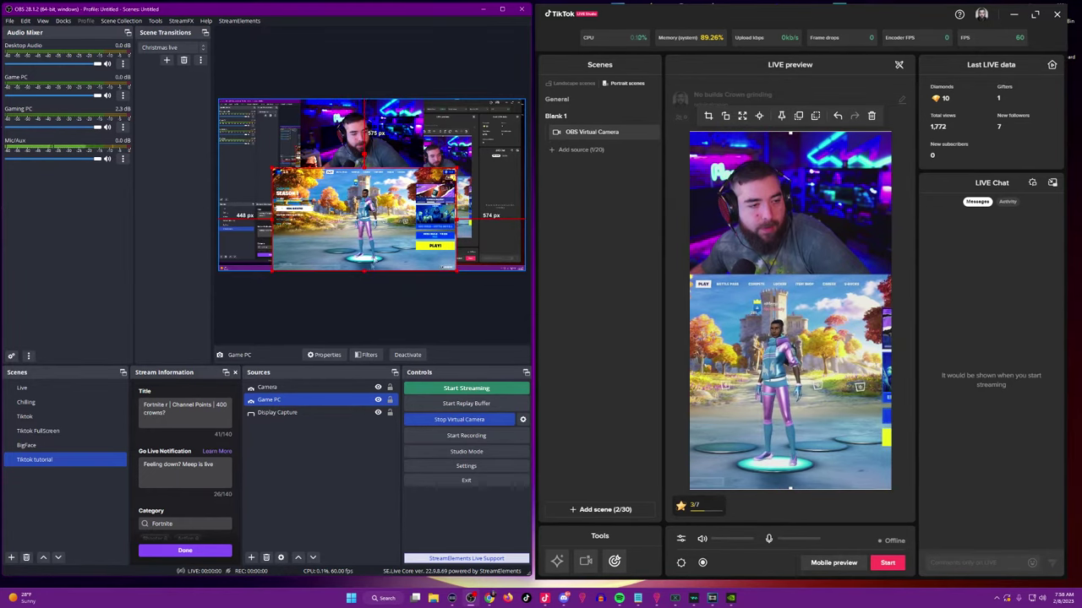
- Hide the webcam, nudge the game capture into place, and select Display Capture
left_click(378, 388)
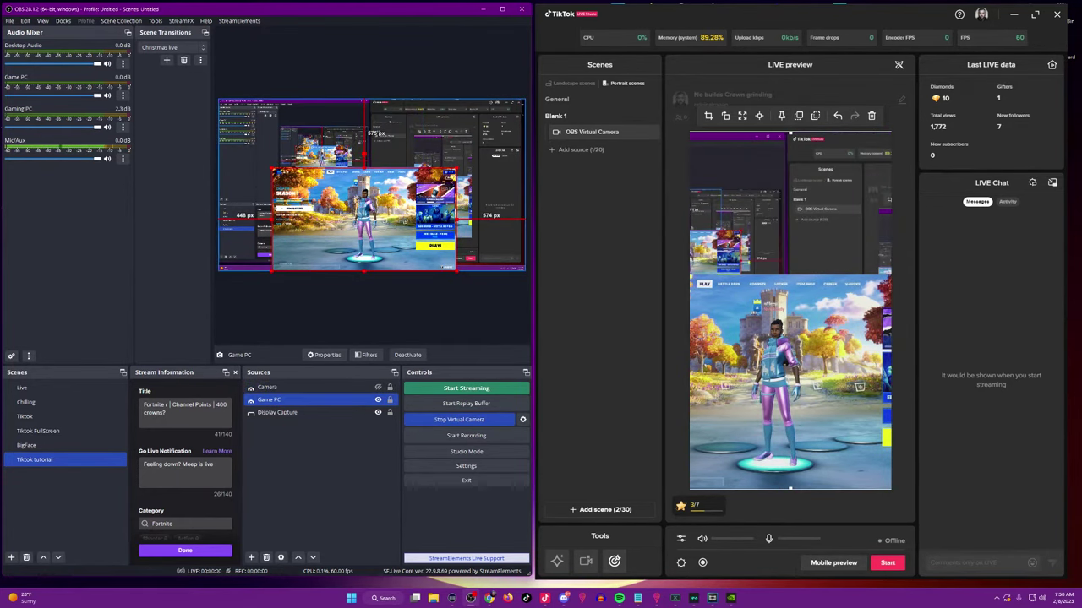
left_click_drag(374, 247, 374, 245)
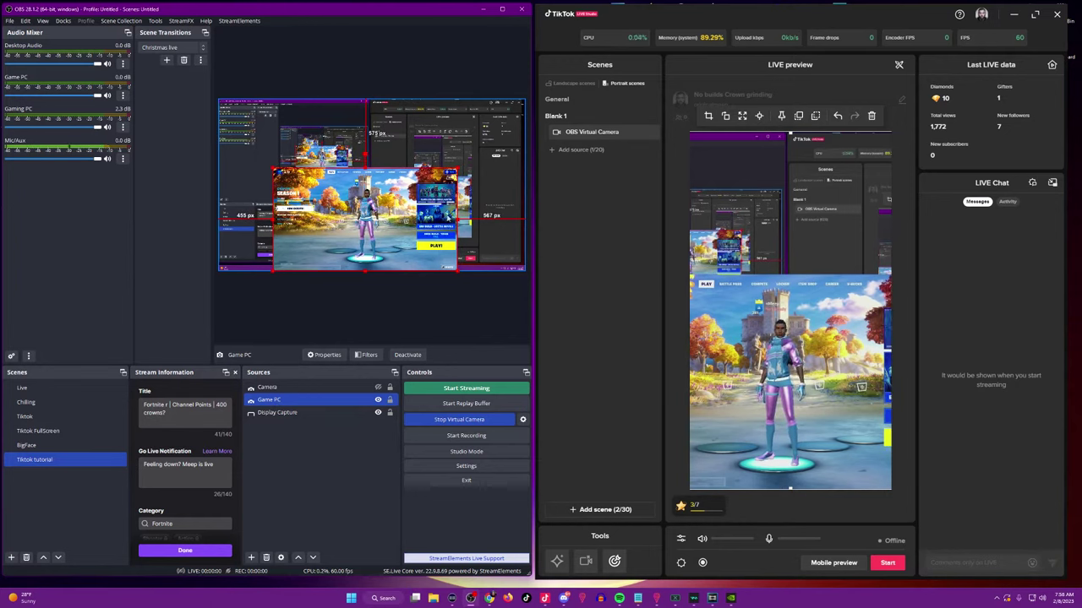
left_click_drag(365, 218, 374, 218)
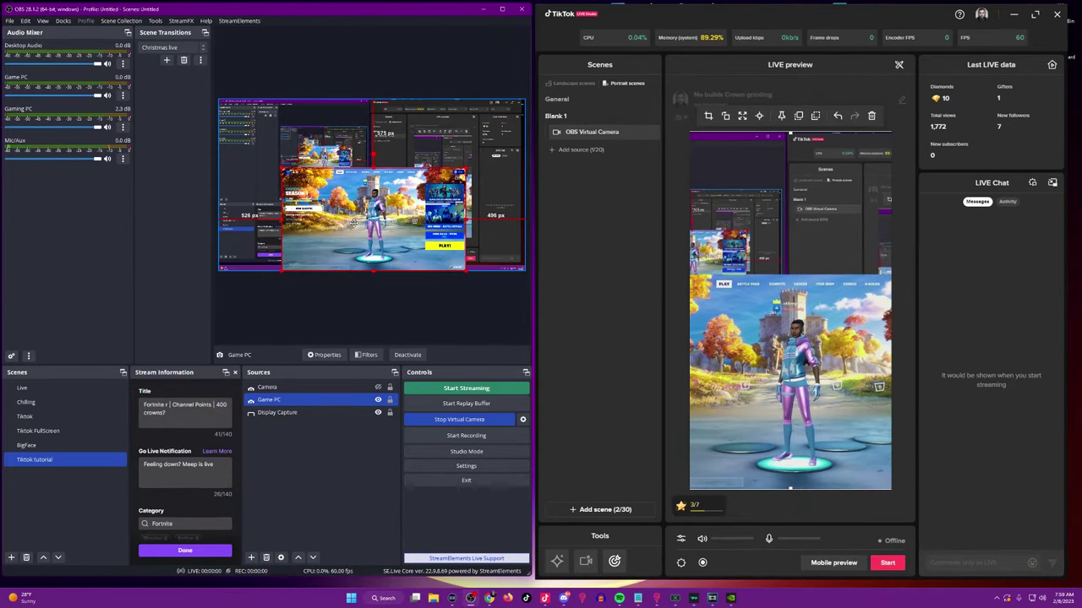
left_click(352, 223)
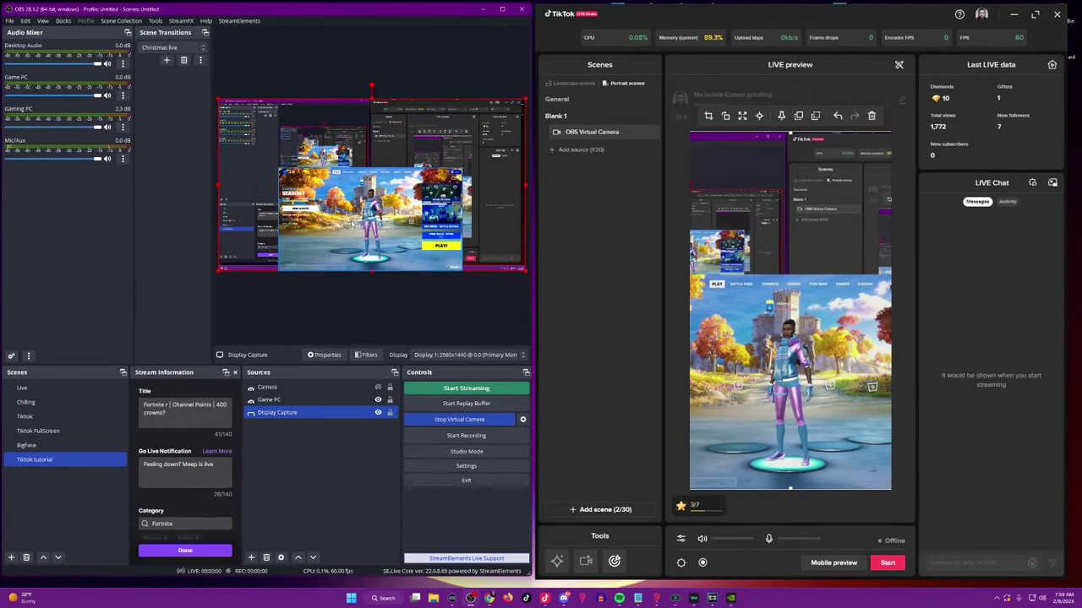
- Copy the Game PC source and paste it into the scene as a reference copy
left_click(371, 300)
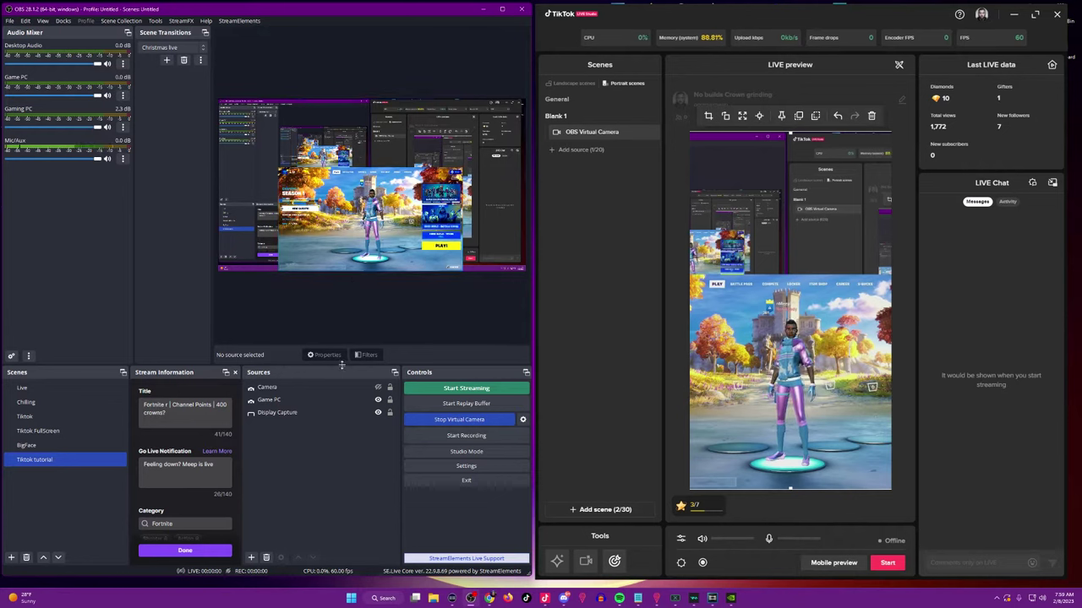
left_click(267, 400)
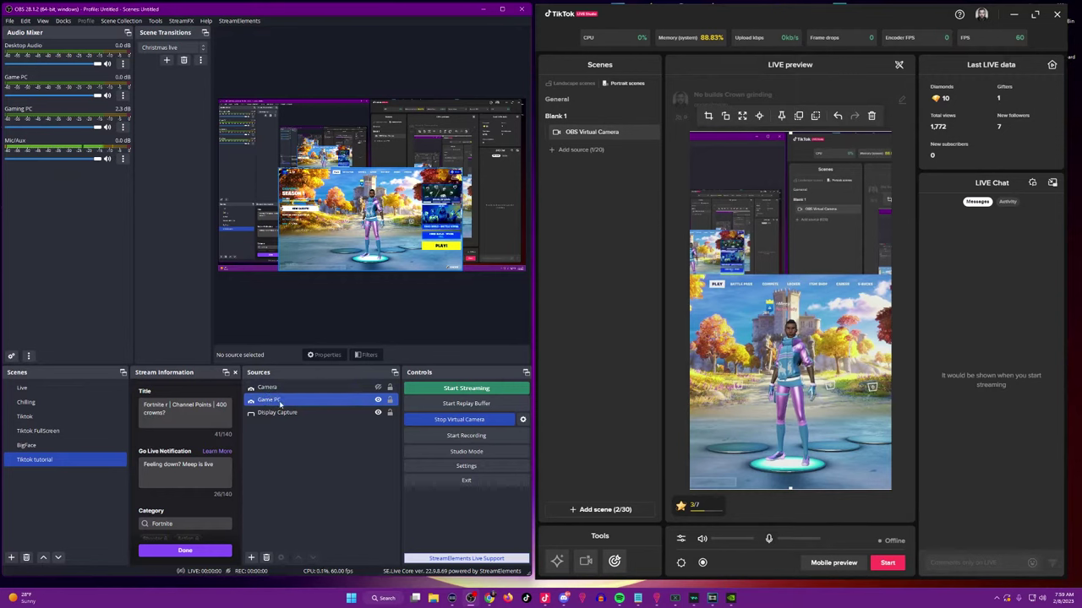
left_click(268, 404)
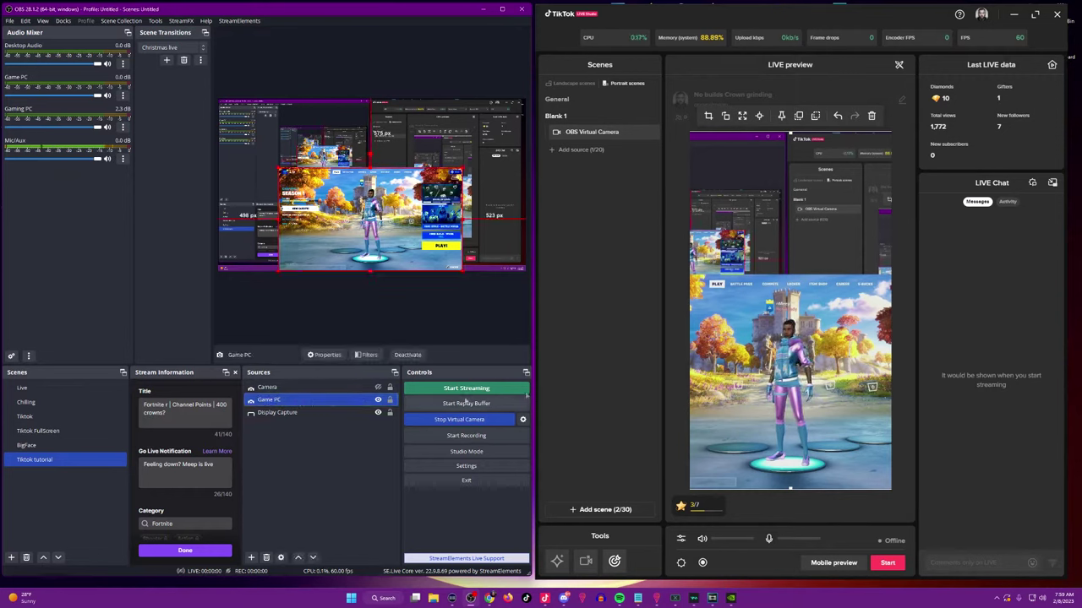
right_click(313, 402)
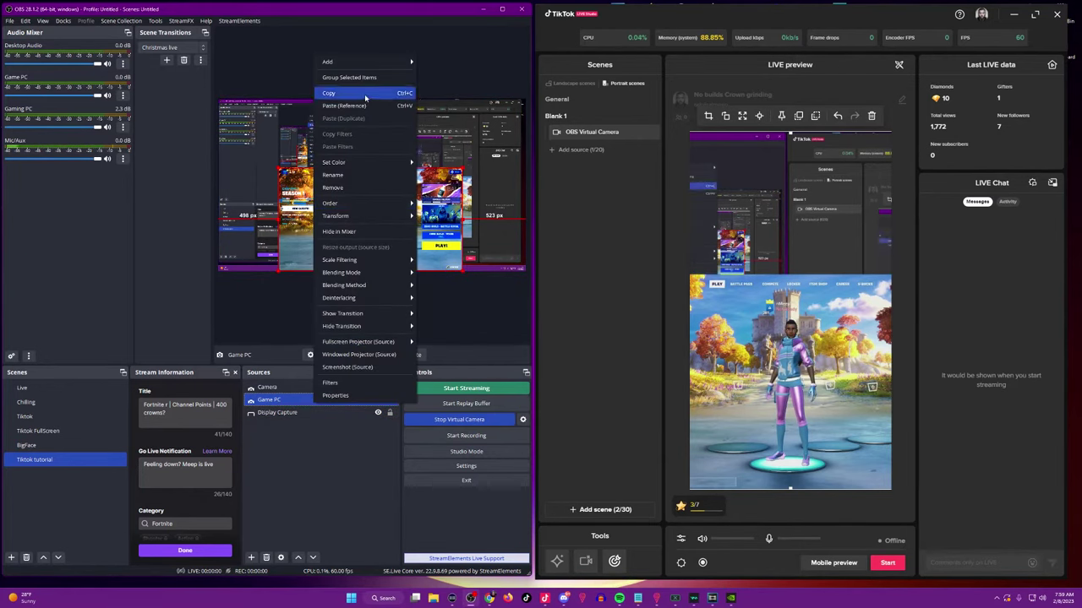
key("Escape")
right_click(290, 432)
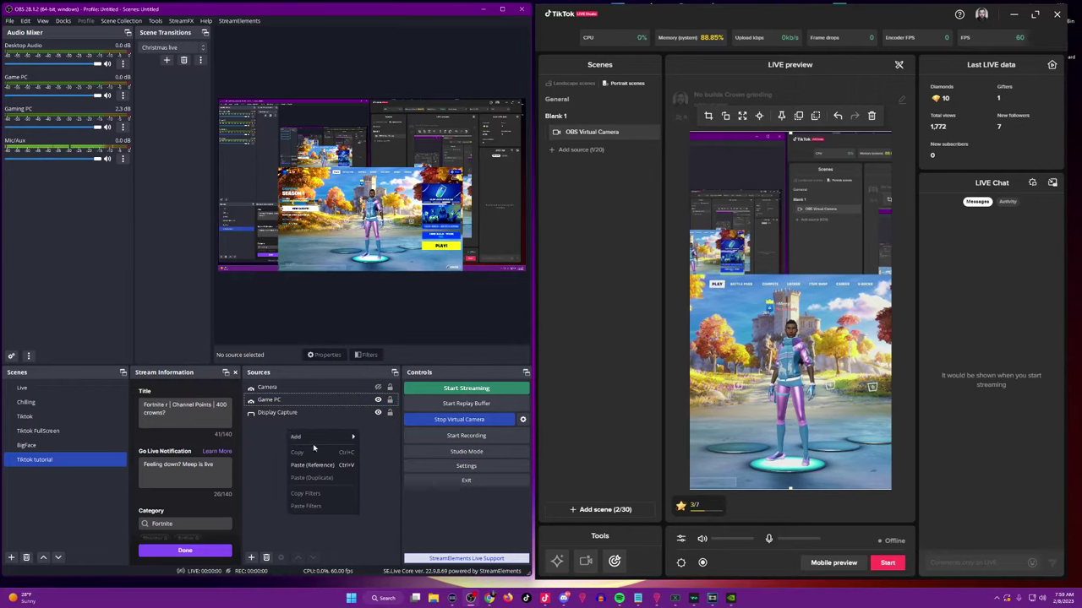
left_click(318, 465)
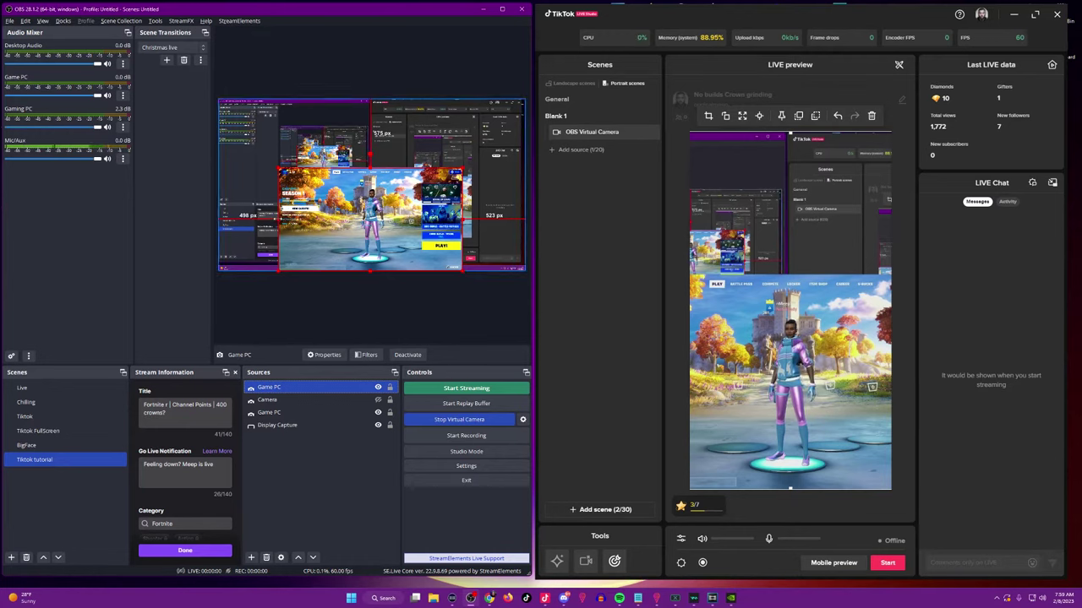
- Crop the pasted Game PC copy's left, bottom and top edges to PLAY!, then move it over the gameplay
left_click_drag(279, 215, 289, 216)
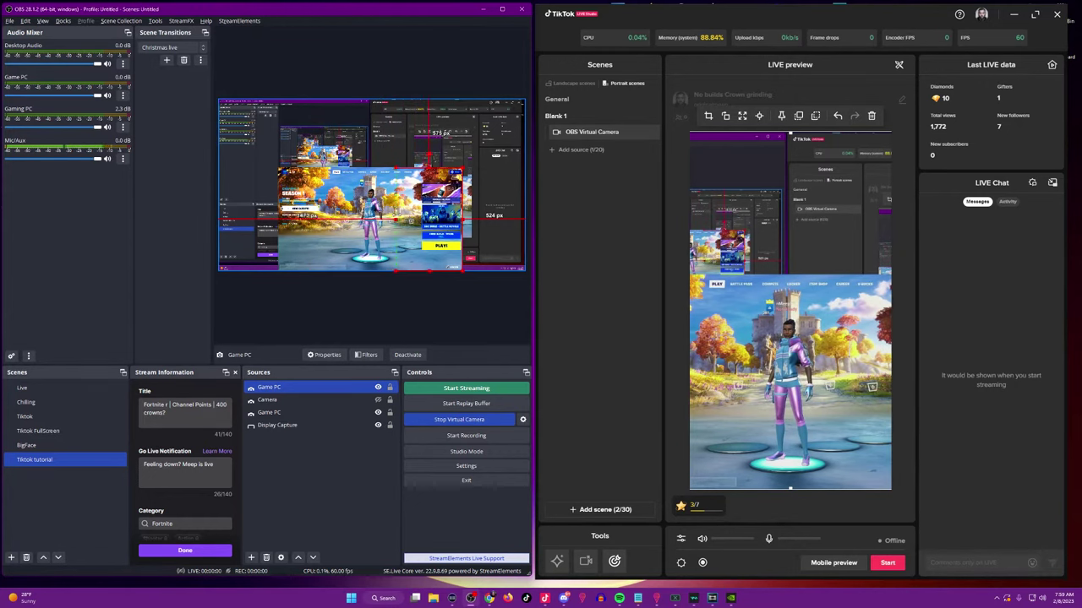
left_click_drag(414, 220, 419, 220)
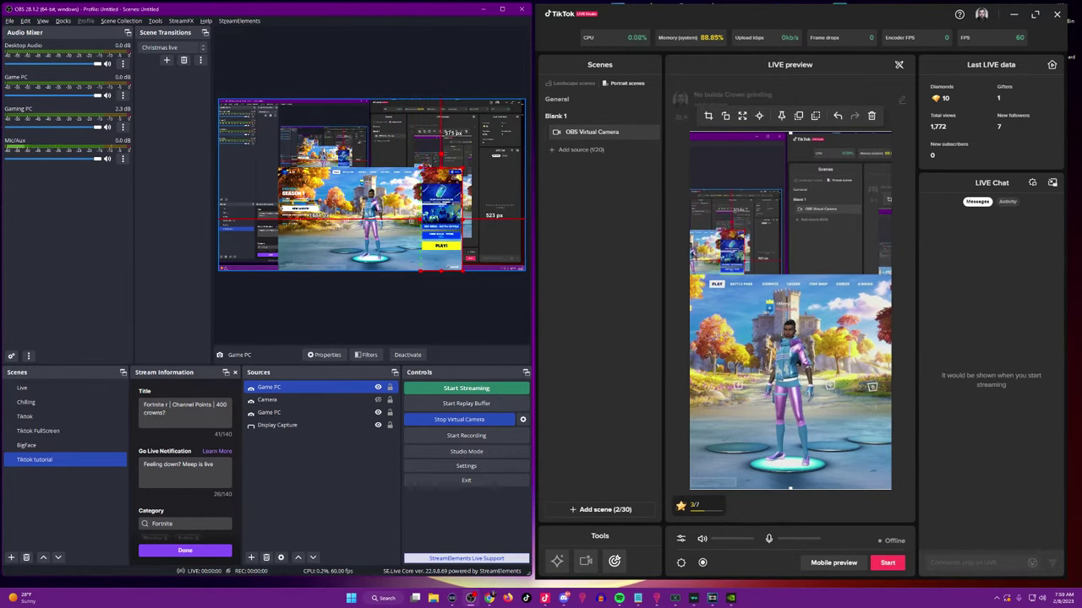
left_click_drag(441, 271, 441, 251)
left_click_drag(442, 173, 441, 241)
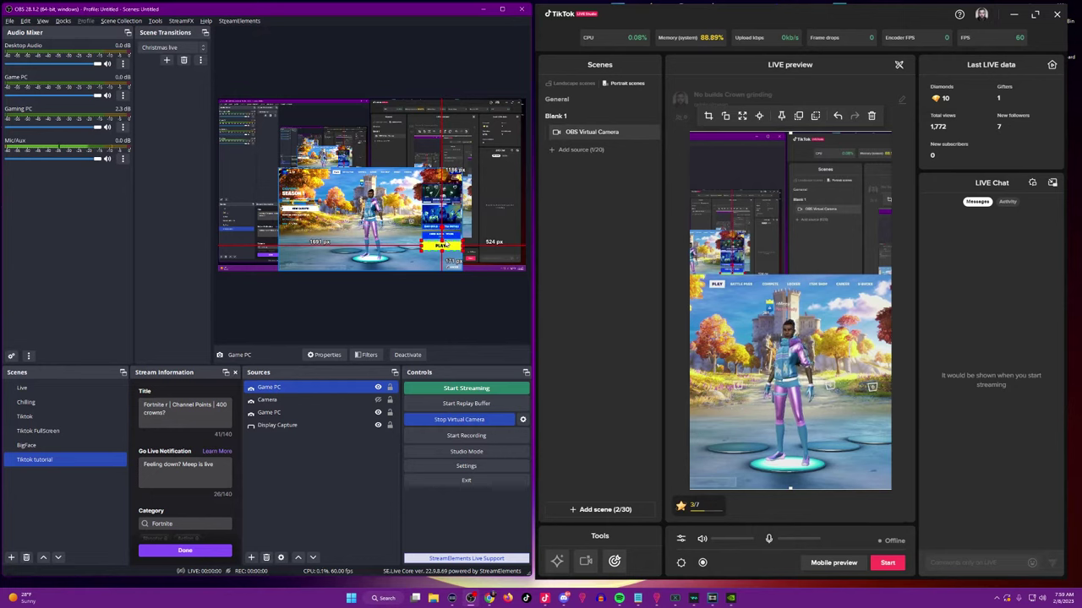
mouse_move(448, 249)
left_mouse_down()
mouse_move(337, 229)
mouse_move(404, 162)
mouse_move(385, 152)
left_mouse_up()
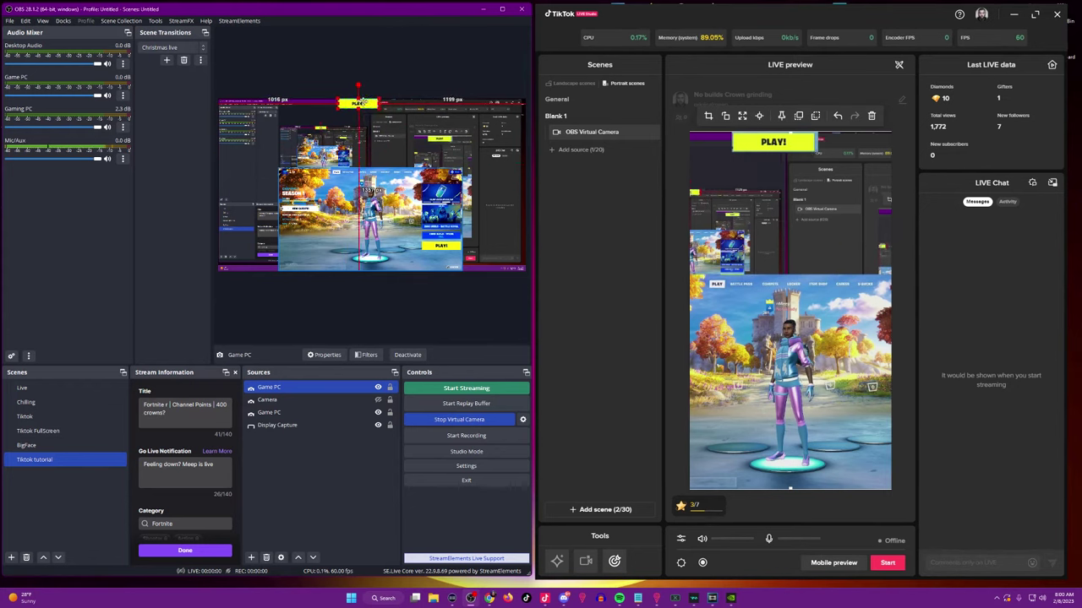
left_click_drag(384, 152, 351, 181)
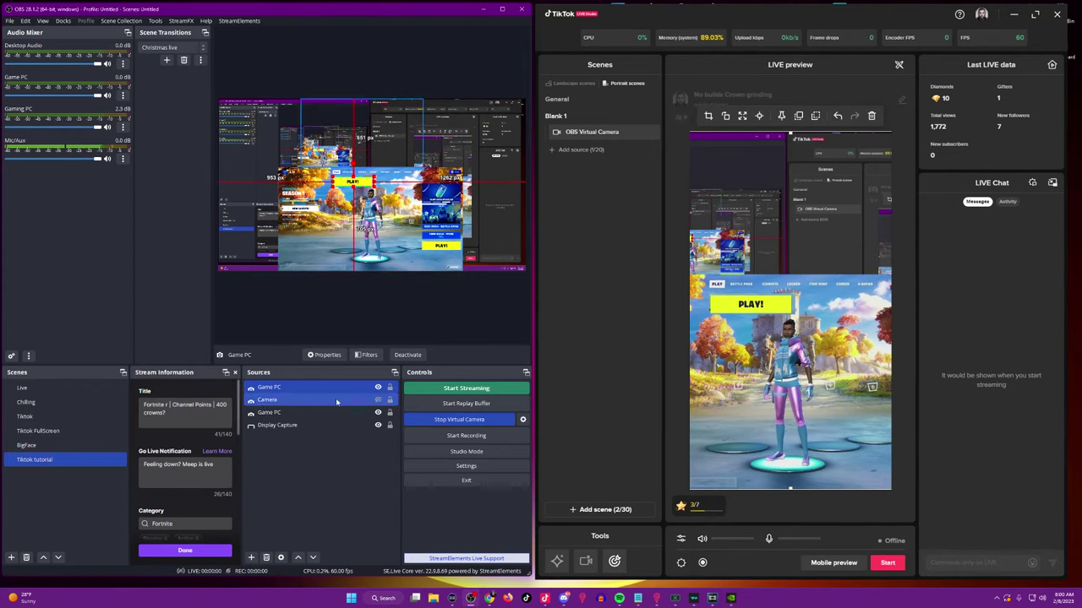
- Unhide the Camera source and nudge the PLAY! button onto the gameplay's upper right
left_click(377, 399)
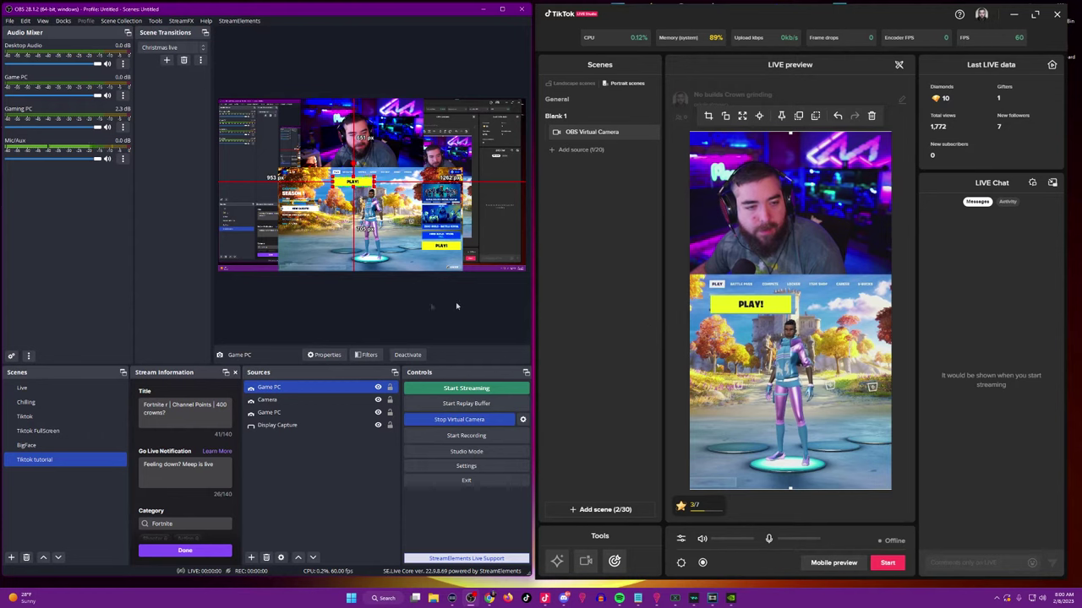
left_click_drag(352, 180, 398, 173)
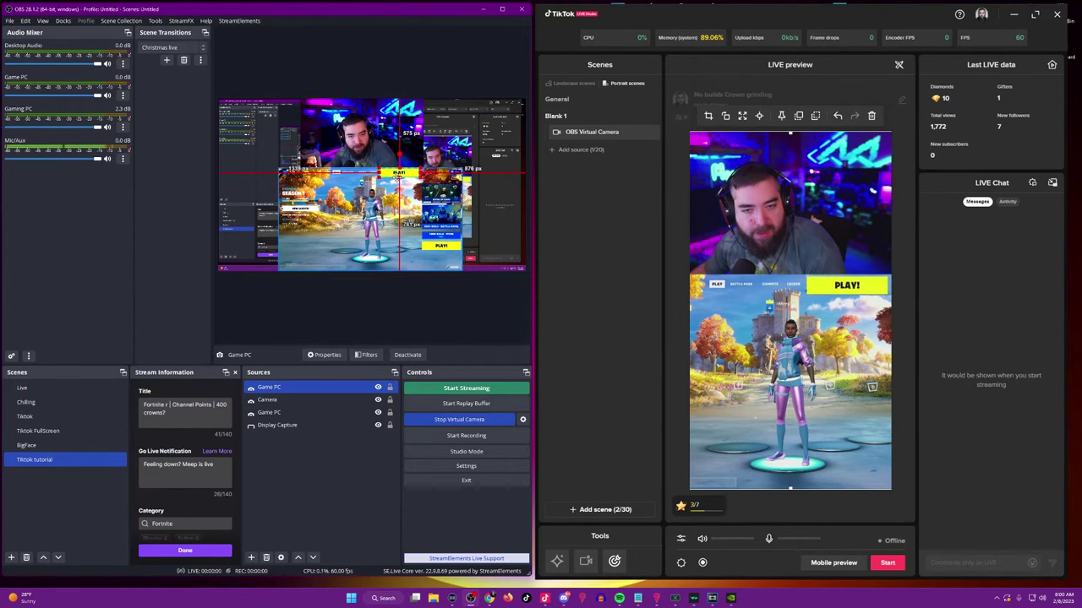
mouse_move(398, 174)
left_mouse_down()
mouse_move(393, 149)
mouse_move(391, 174)
left_mouse_up()
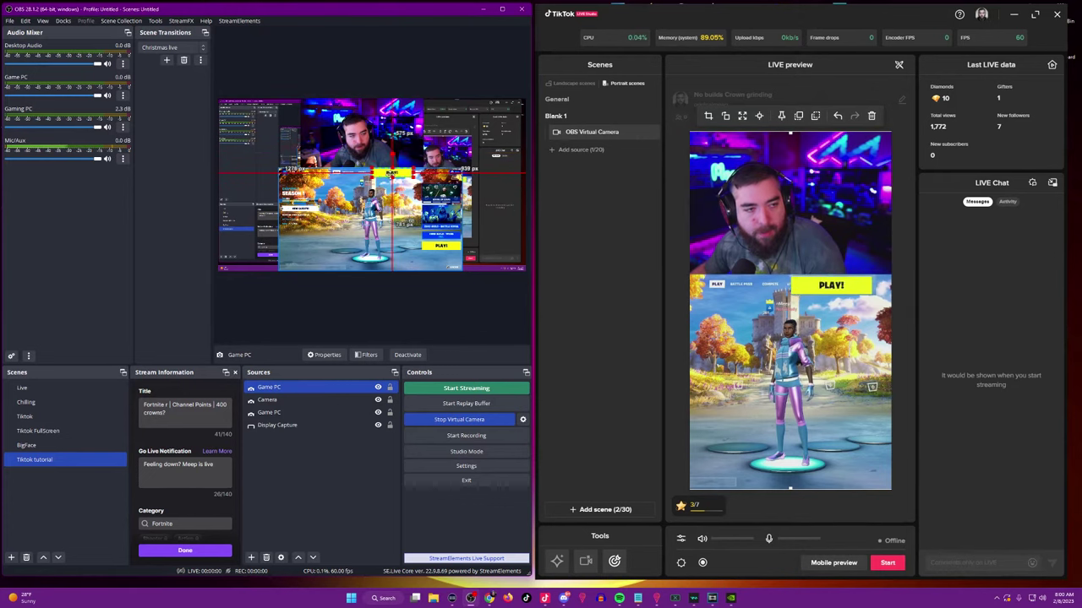
left_click_drag(391, 173, 399, 169)
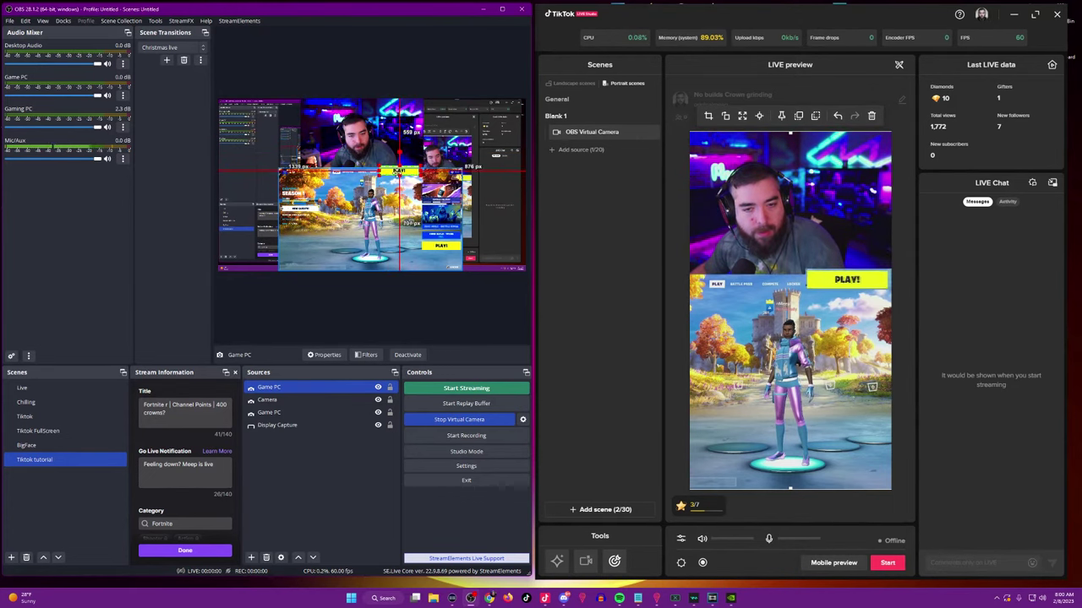
left_click_drag(399, 169, 399, 173)
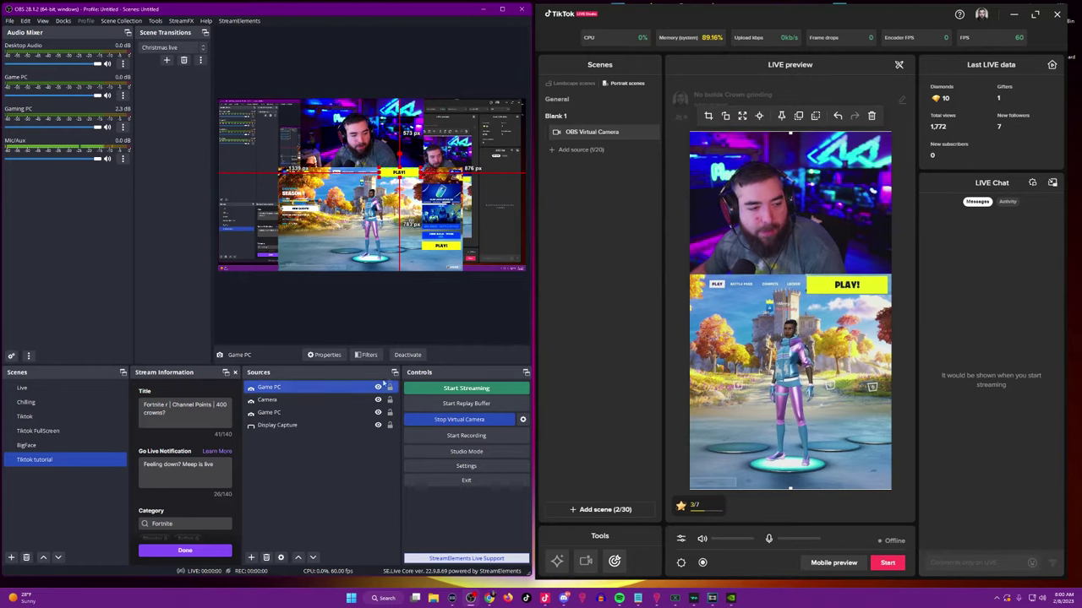
right_click(289, 483)
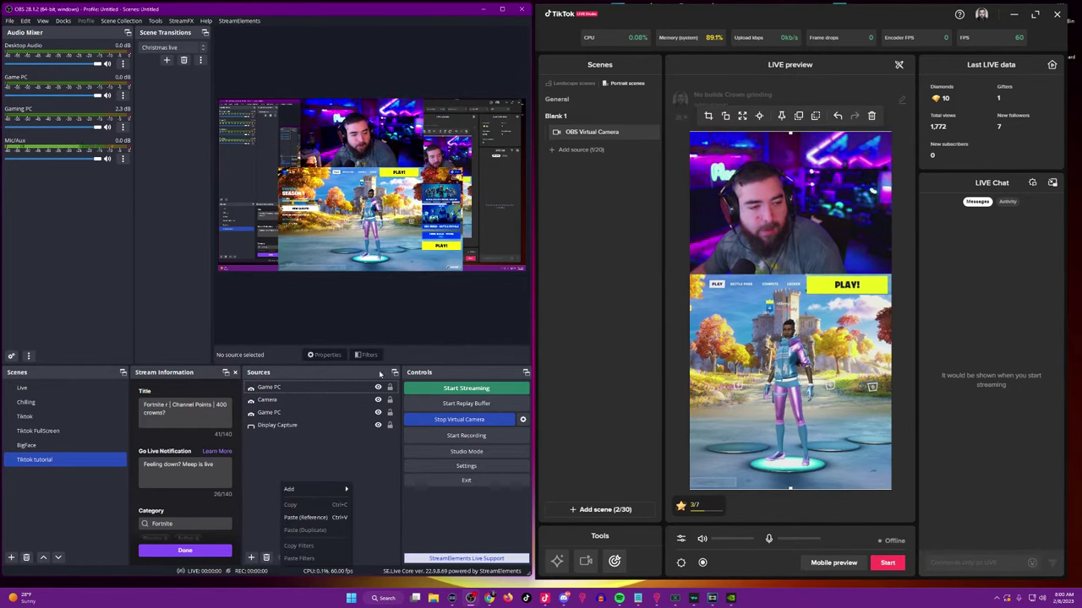
left_click(378, 400)
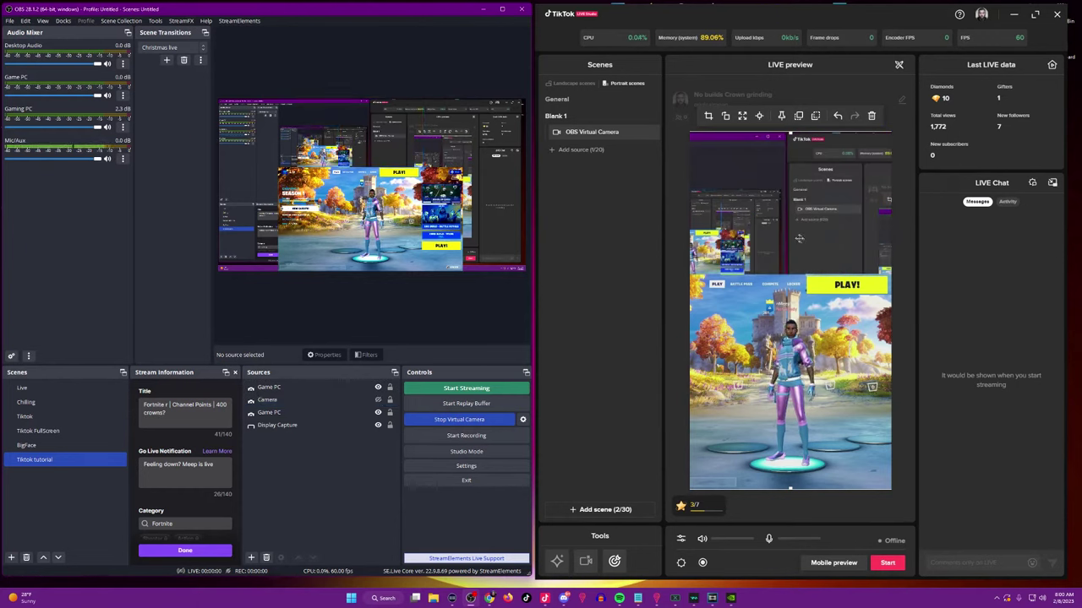
left_click(387, 403)
left_click(379, 401)
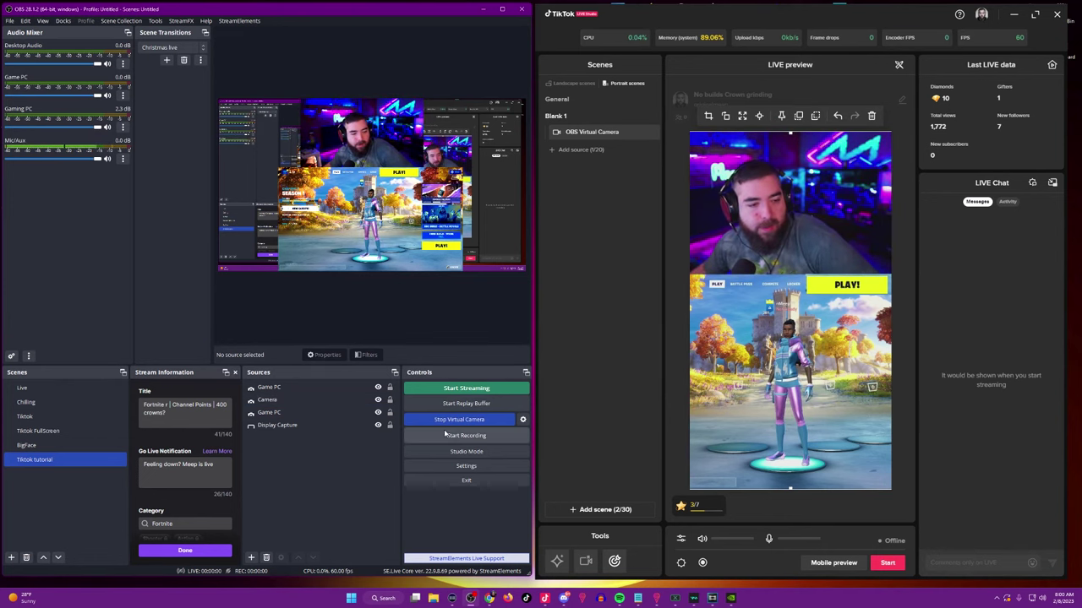
left_click(567, 85)
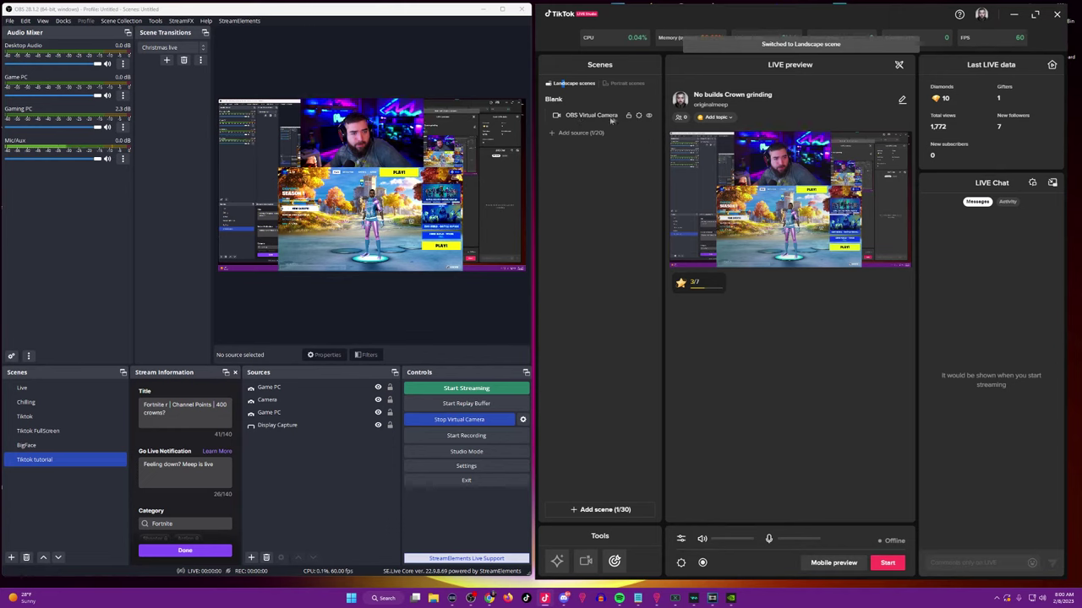
- Toggle the landscape OBS Virtual Camera source's visibility off and on, then select it
left_click(648, 116)
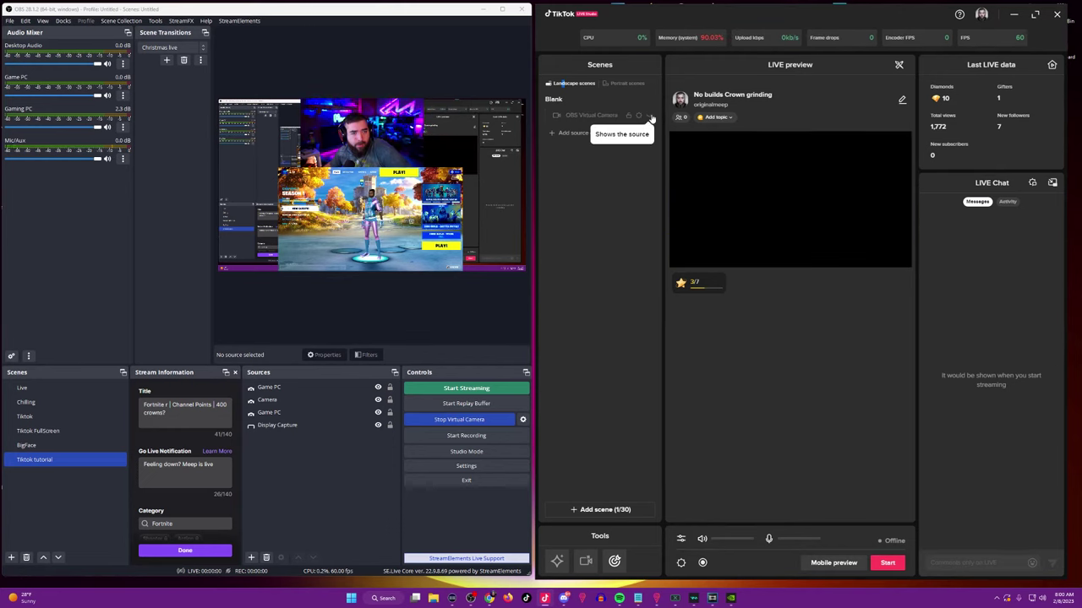
left_click(649, 115)
left_click(596, 116)
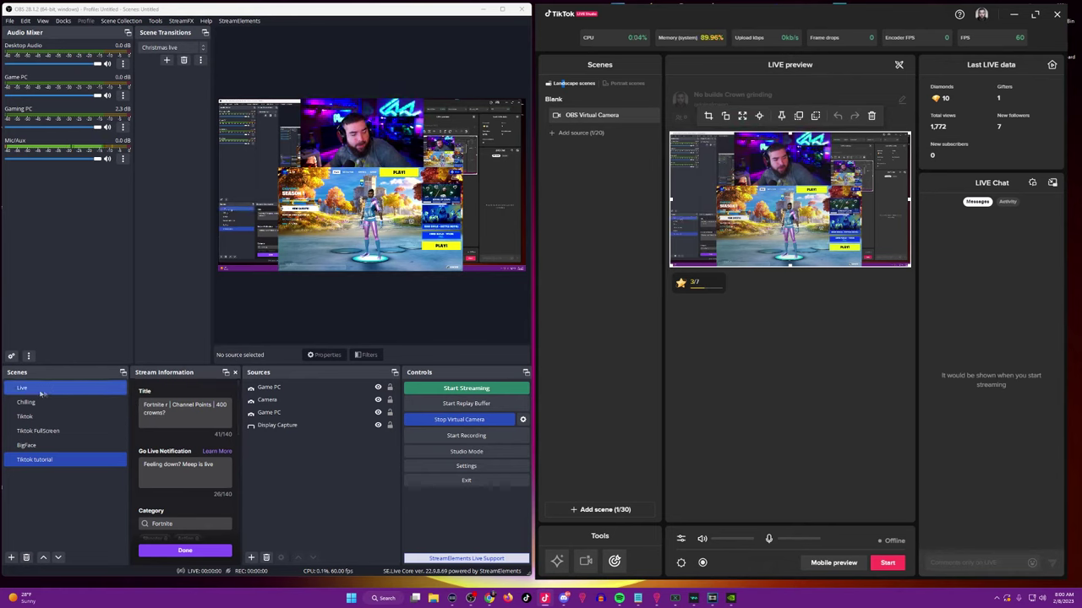
- Set the virtual camera's Output Selection to the Live scene, then switch to Live
left_click(523, 420)
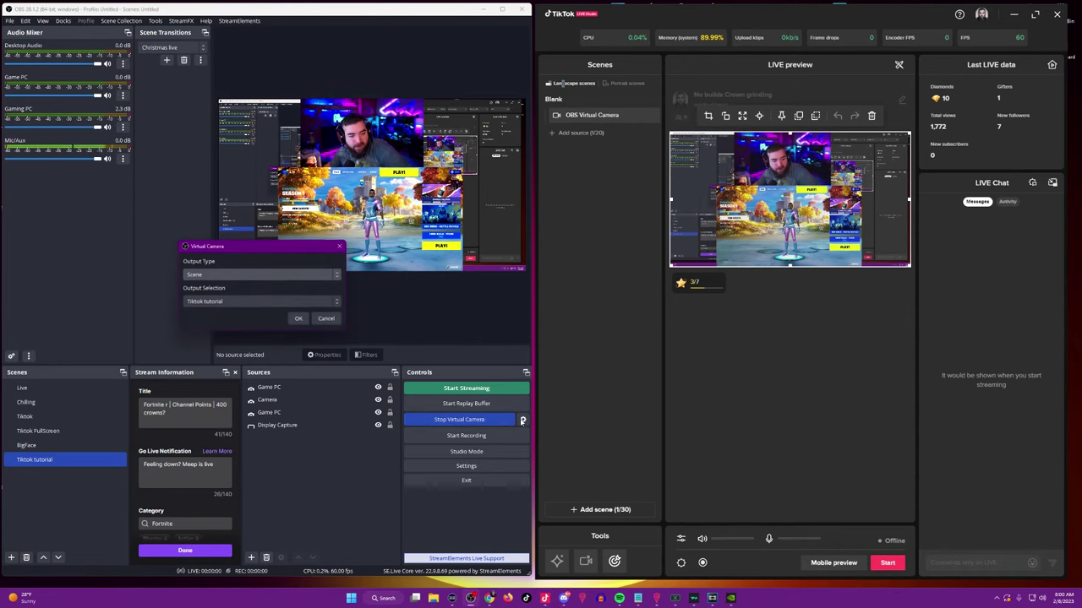
left_click(259, 301)
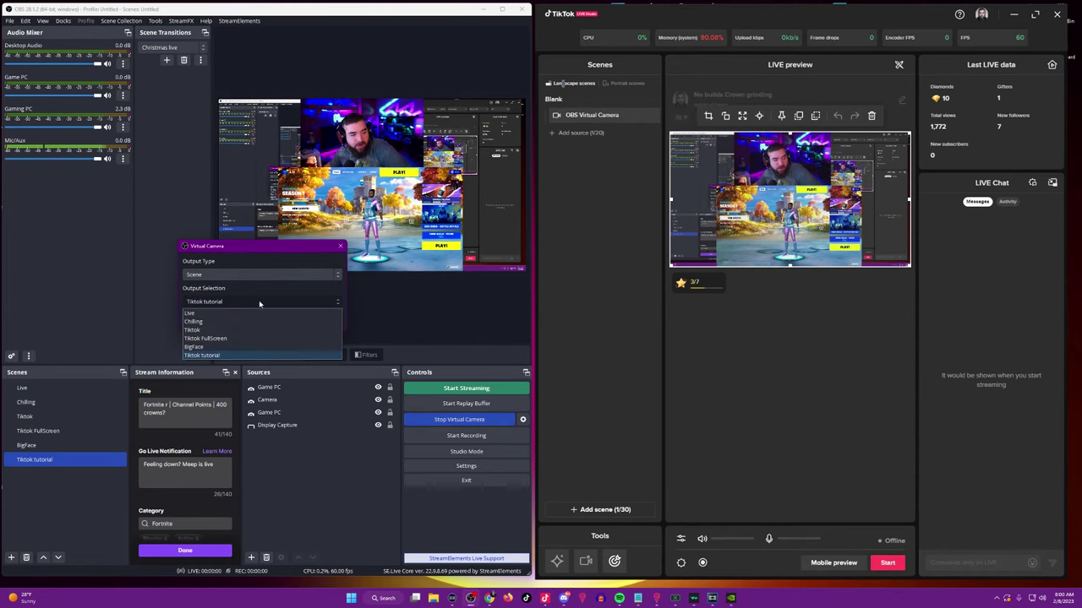
left_click(198, 315)
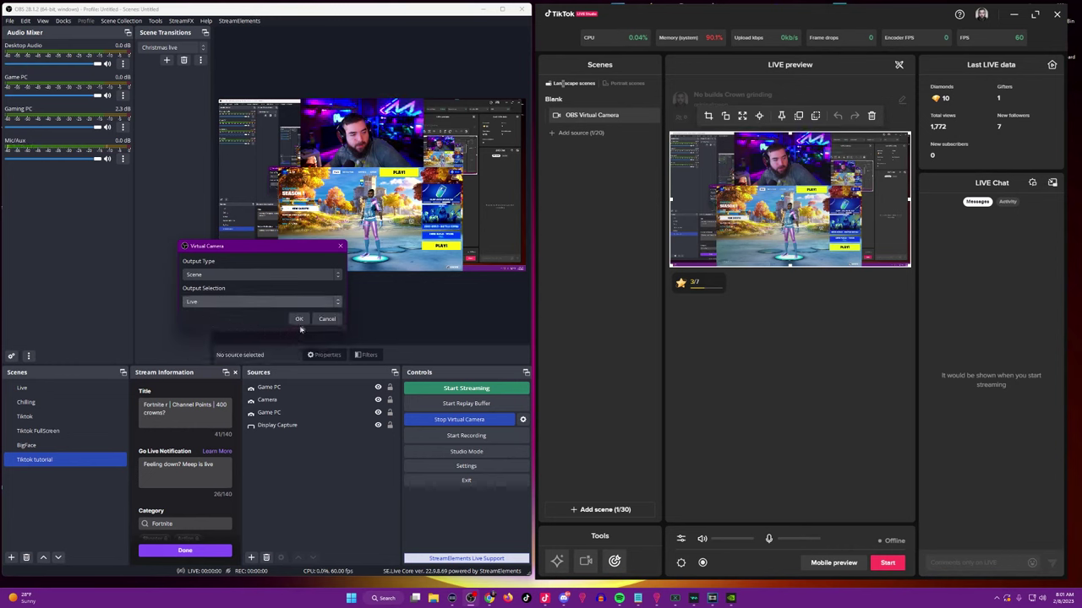
left_click(304, 321)
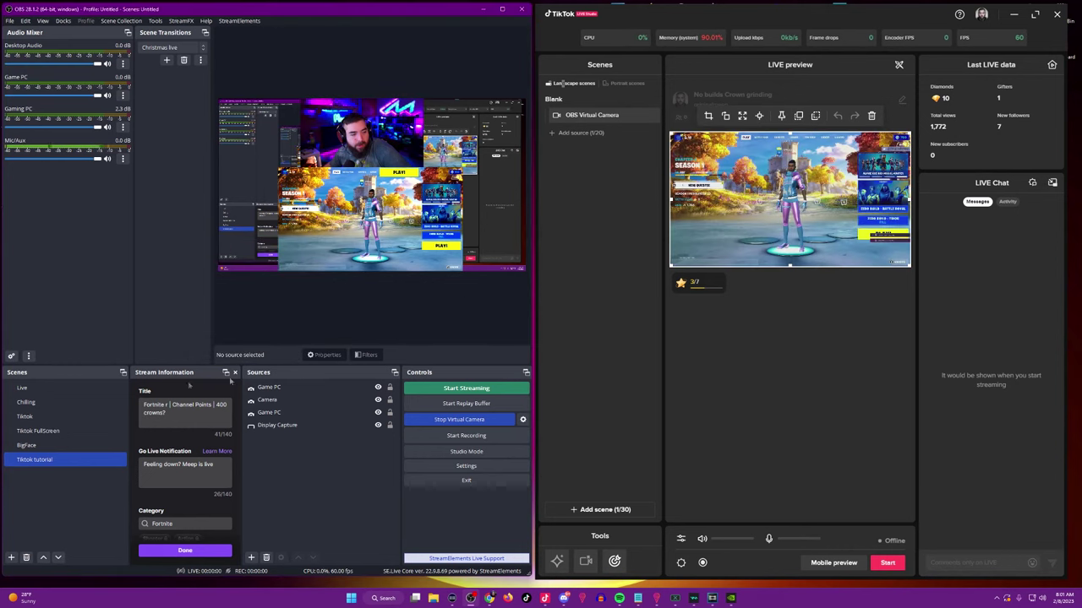
left_click(55, 388)
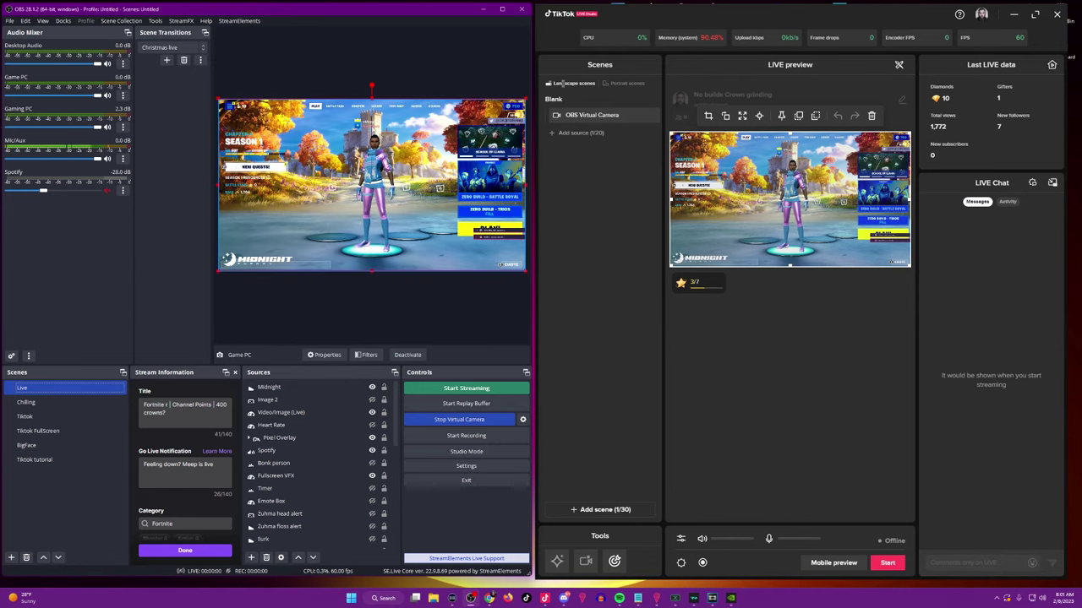
- Switch back to Tiktok tutorial and pick it as the virtual camera's output scene
left_click(36, 459)
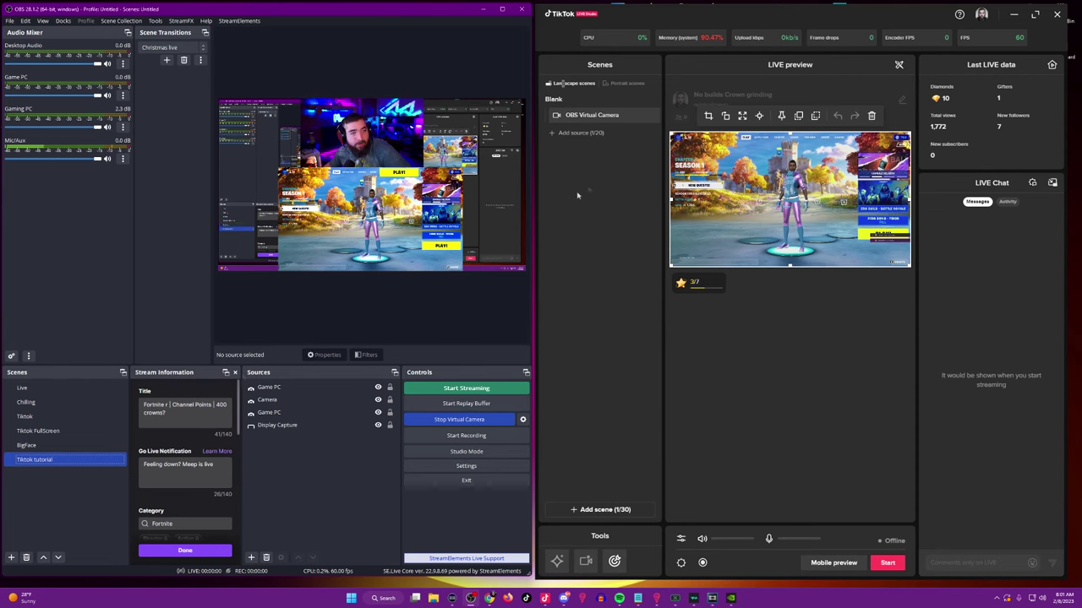
left_click(40, 471)
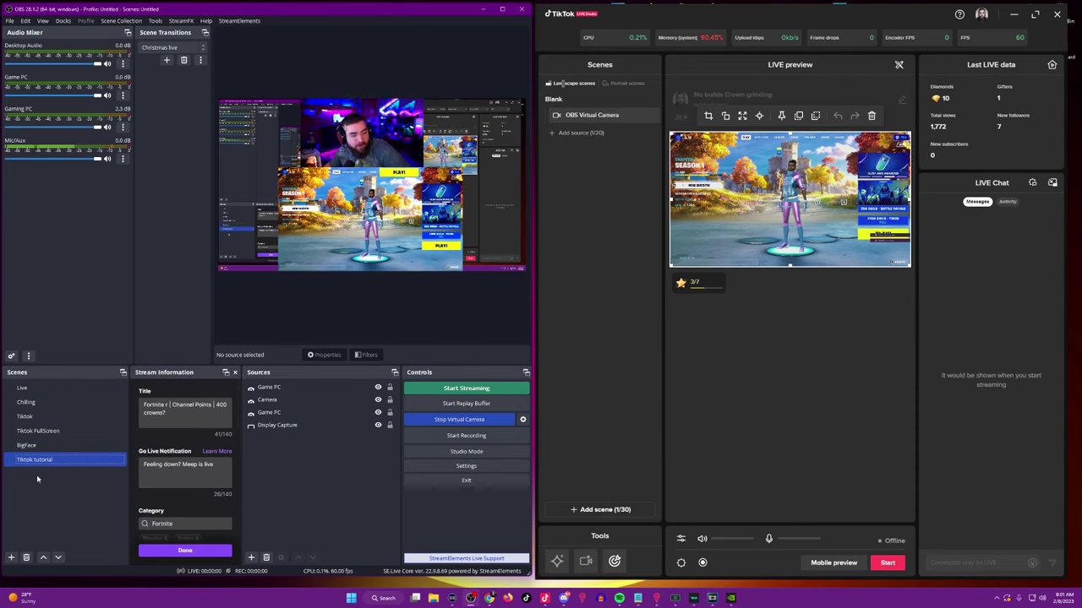
left_click(523, 420)
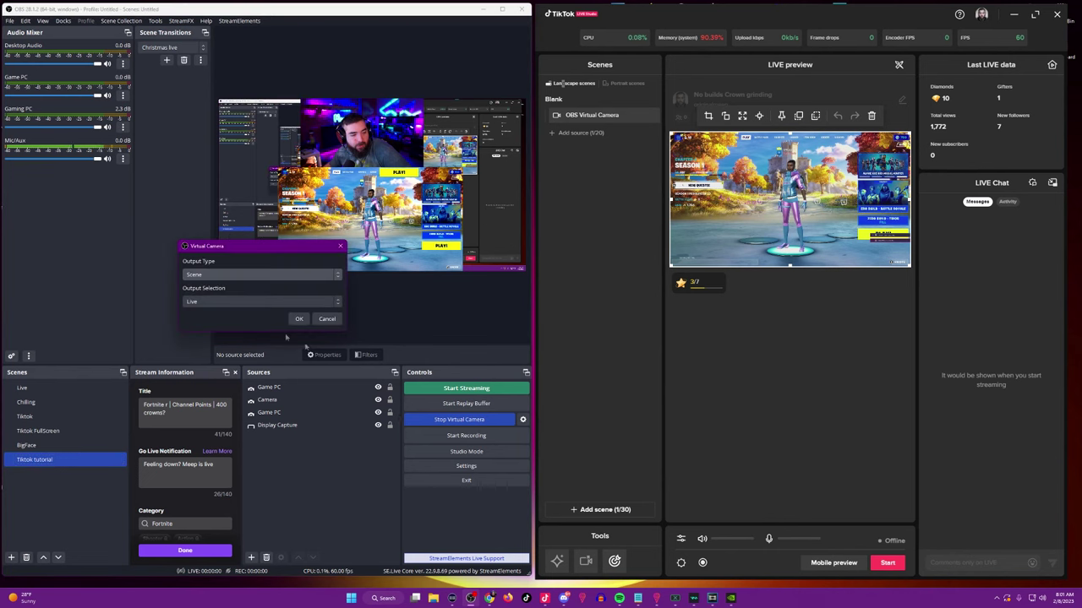
left_click(251, 301)
left_click(245, 355)
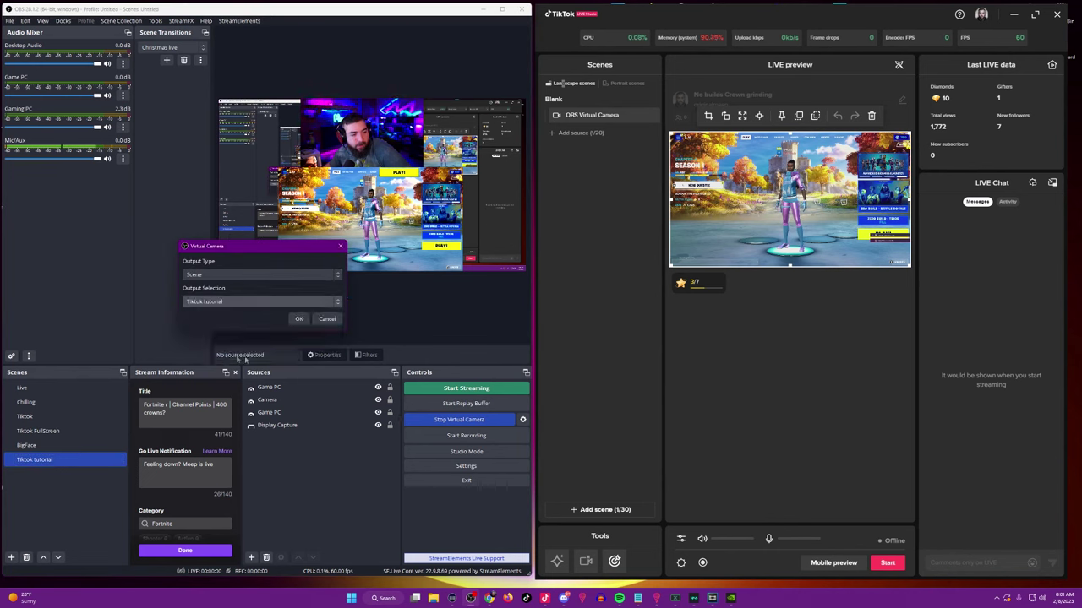